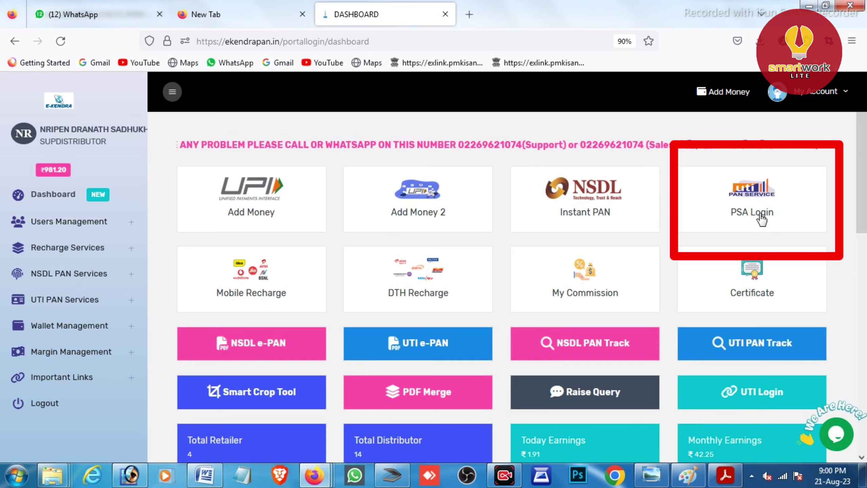
From PSA Login, open the Request for Changes/Correction in PAN Data (CSF) form.
{"action": "left_click", "coordinate": [762, 218]}
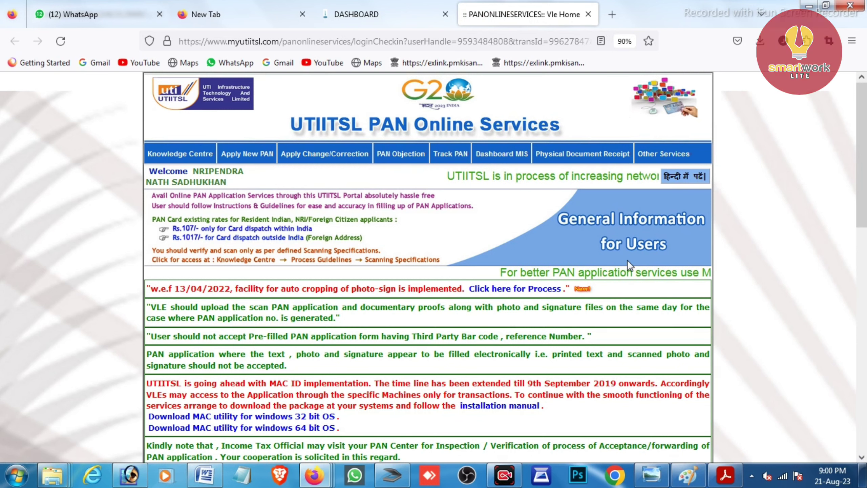
{"action": "mouse_move", "coordinate": [288, 160]}
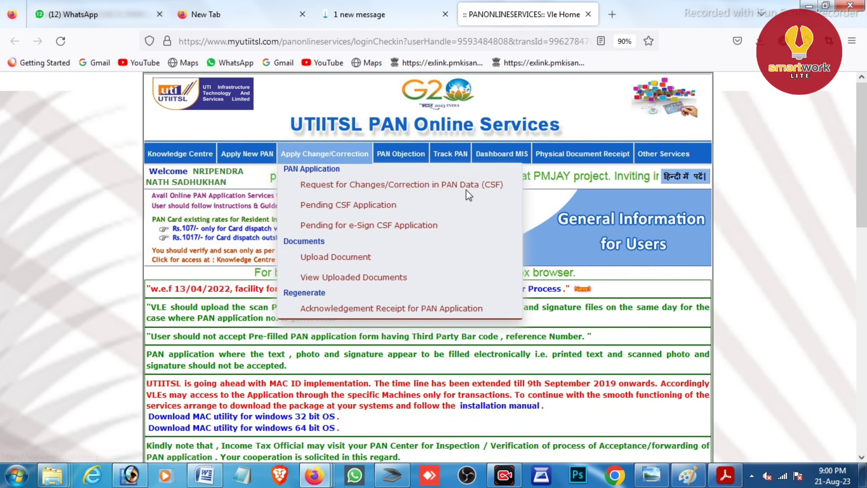
{"action": "left_click", "coordinate": [353, 186]}
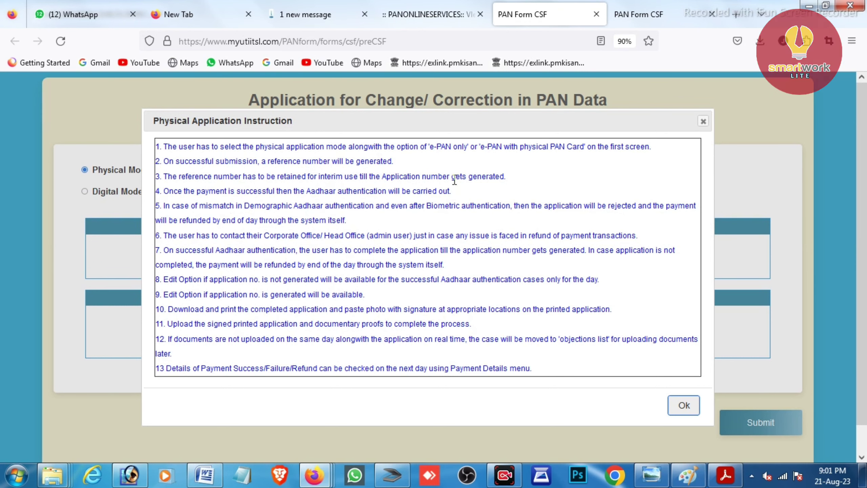
Dismiss the instruction notice and choose Physical Mode for the CSF application.
{"action": "left_click", "coordinate": [683, 406]}
{"action": "left_click", "coordinate": [84, 191]}
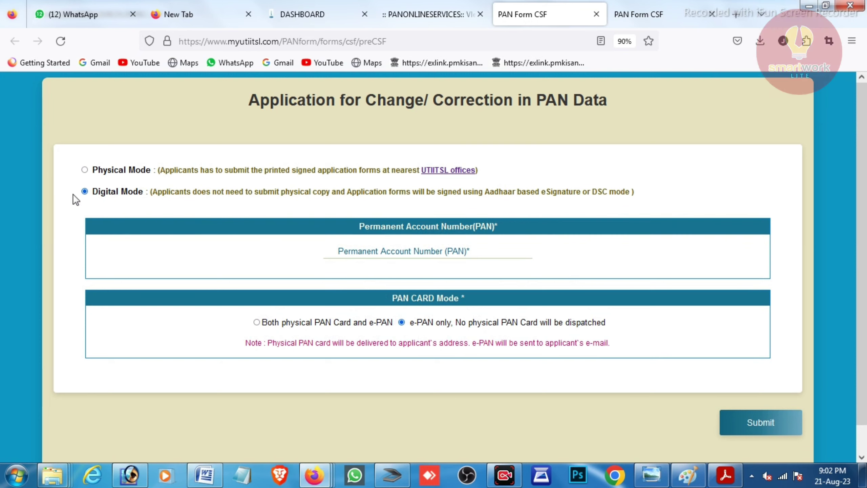
{"action": "left_click", "coordinate": [85, 170]}
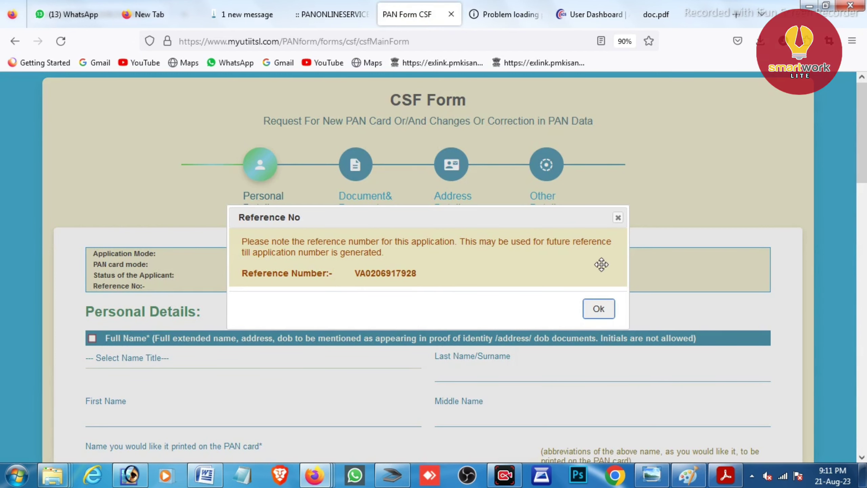
Acknowledge the reference number, then view and pick up the applicant's name from ITD records.
{"action": "left_click", "coordinate": [606, 314]}
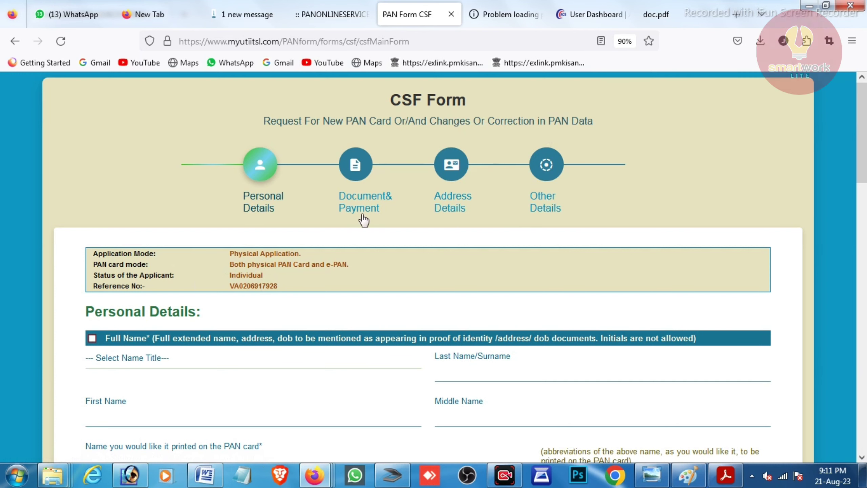
{"action": "scroll", "coordinate": [863, 167], "scroll_direction": "down", "scroll_amount": 4}
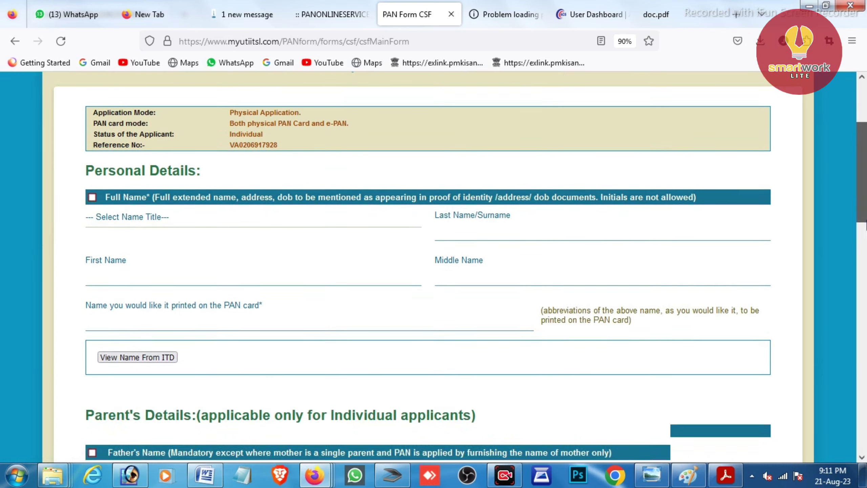
{"action": "scroll", "coordinate": [476, 263], "scroll_direction": "down", "scroll_amount": 3}
{"action": "scroll", "coordinate": [528, 225], "scroll_direction": "up", "scroll_amount": 1}
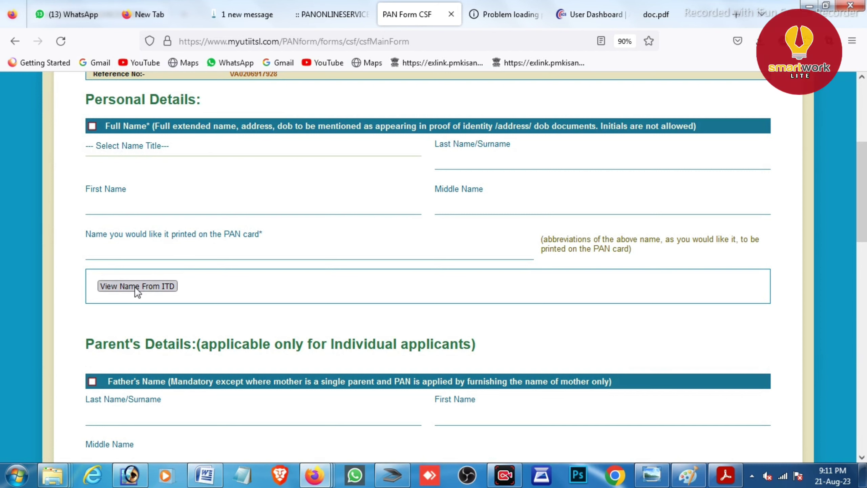
{"action": "left_click", "coordinate": [152, 287]}
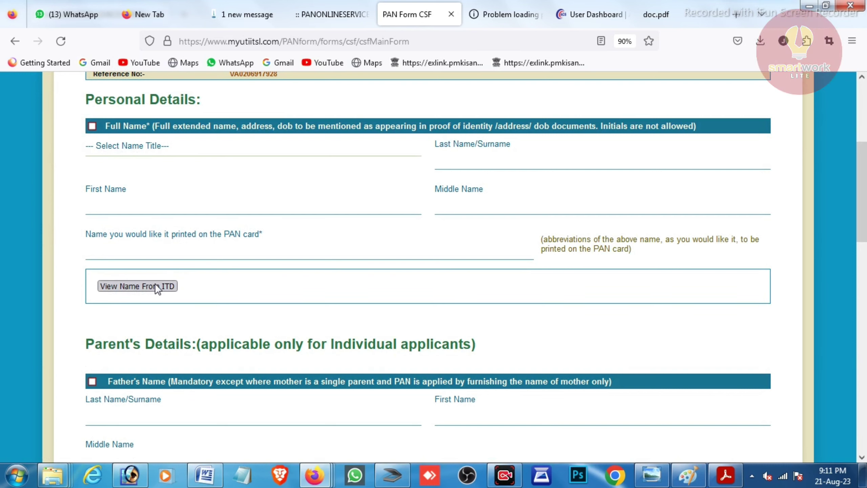
{"action": "left_click", "coordinate": [156, 286]}
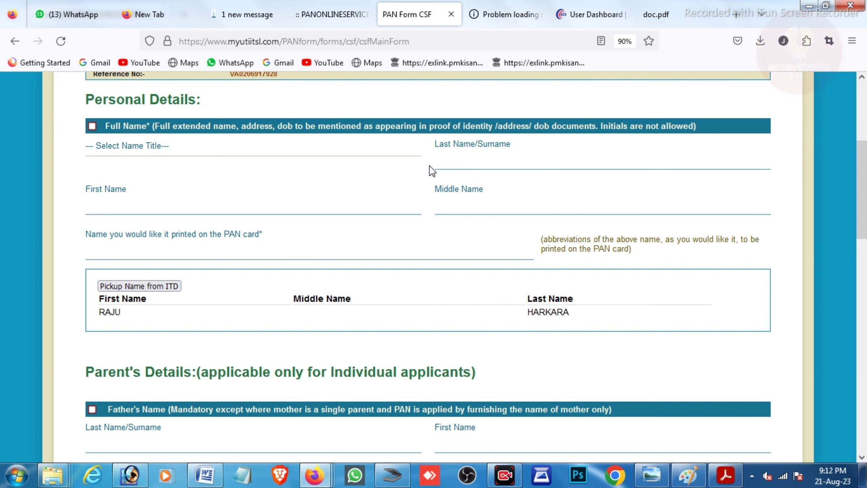
{"action": "left_click", "coordinate": [127, 285]}
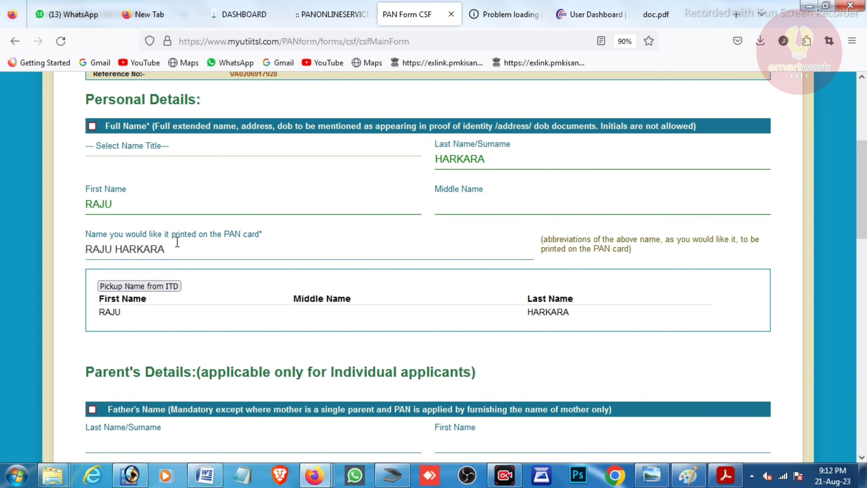
Choose SHRI as the name title and pick up the father's surname and first name from ITD.
{"action": "left_click", "coordinate": [159, 151]}
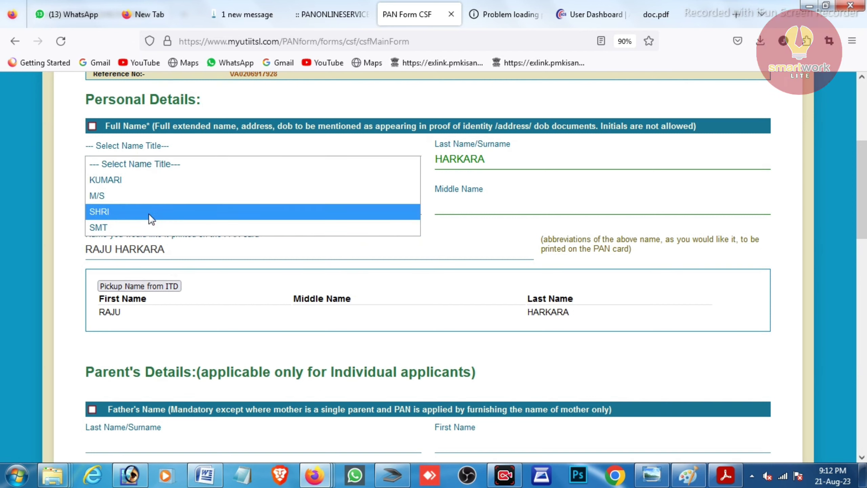
{"action": "left_click", "coordinate": [108, 210]}
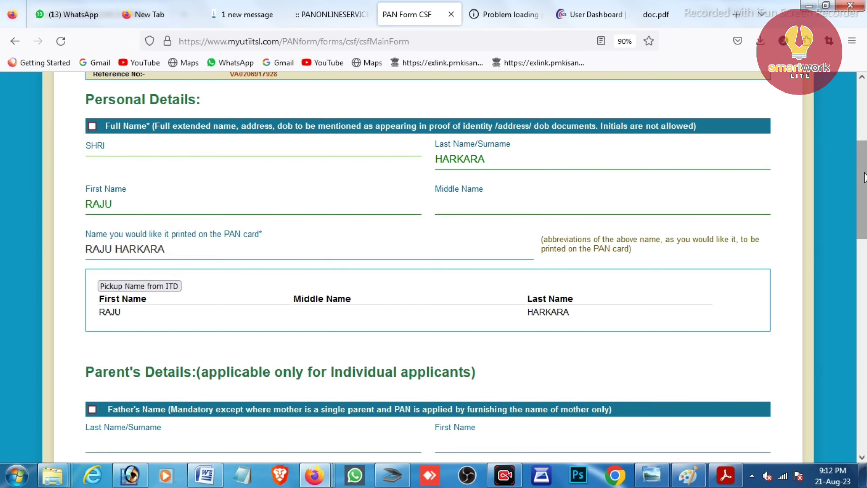
{"action": "left_click_drag", "start_coordinate": [864, 177], "coordinate": [866, 258]}
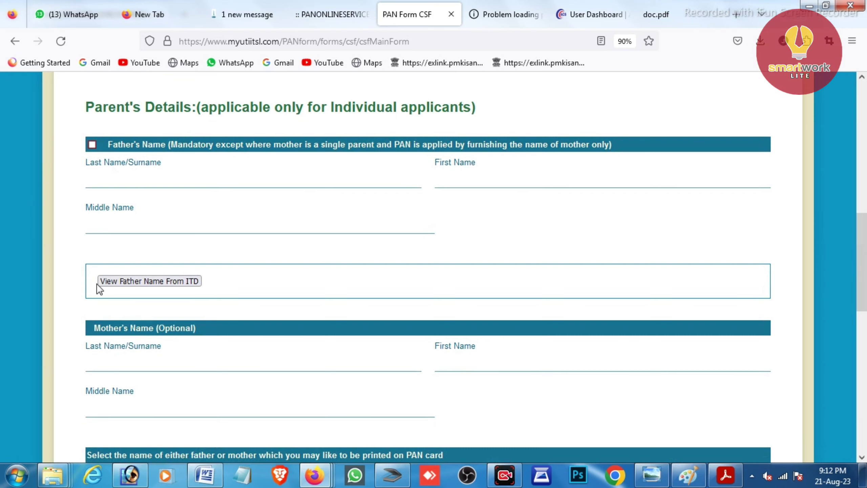
{"action": "left_click", "coordinate": [166, 279]}
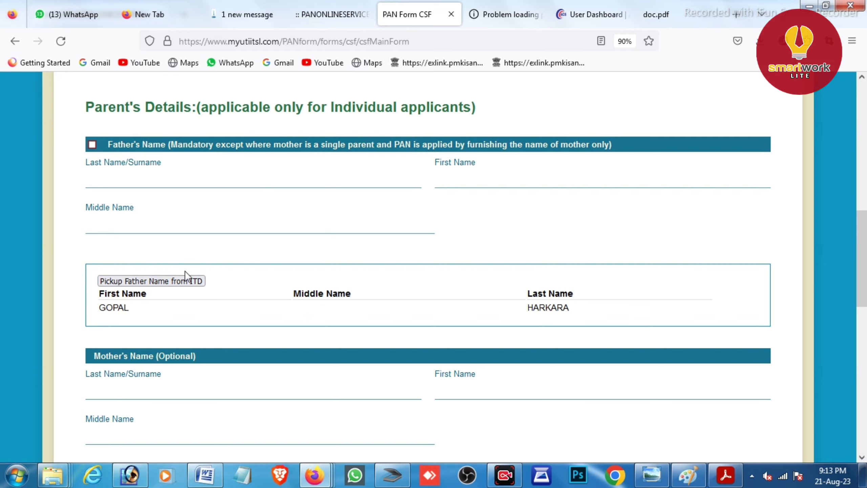
{"action": "left_click", "coordinate": [151, 281]}
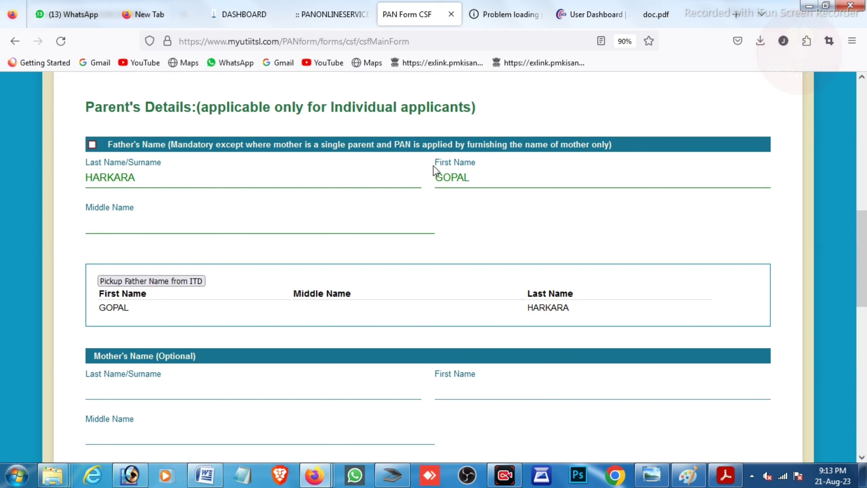
Set FATHER'S NAME as the parent's name printed on the PAN card.
{"action": "scroll", "coordinate": [862, 266], "scroll_direction": "down", "scroll_amount": 3}
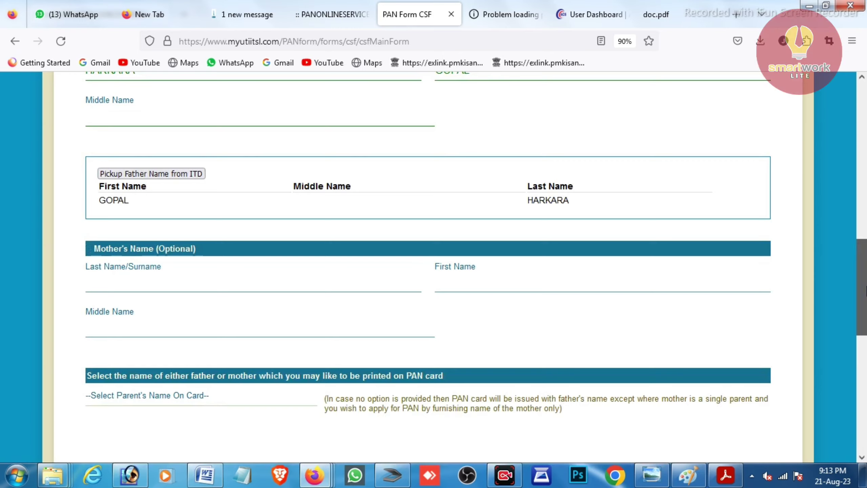
{"action": "scroll", "coordinate": [850, 326], "scroll_direction": "down", "scroll_amount": 7}
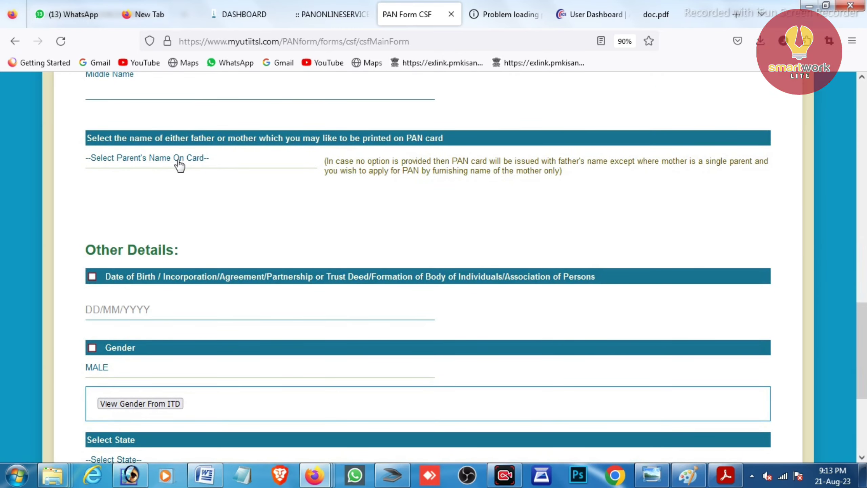
{"action": "left_click", "coordinate": [137, 167]}
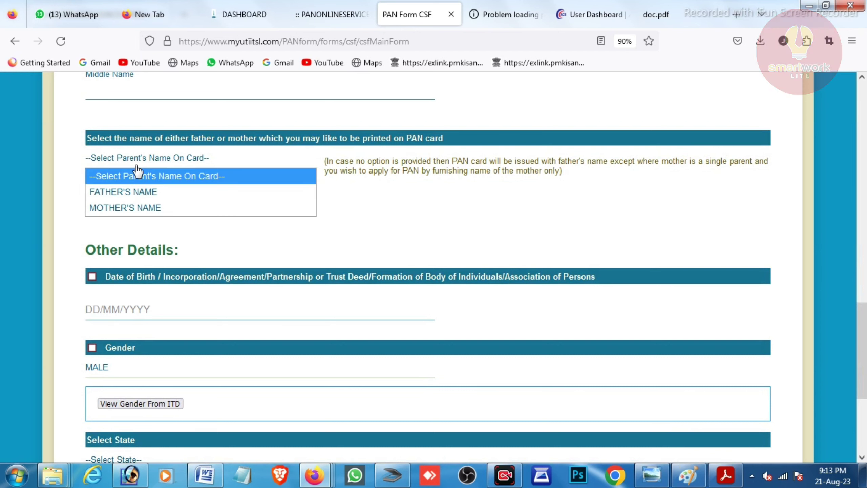
{"action": "left_click", "coordinate": [133, 192]}
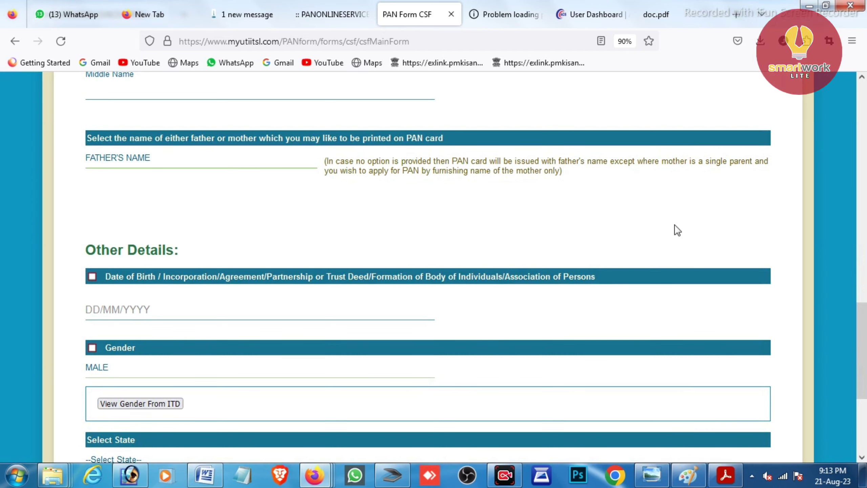
Choose WEST BENGAL as the state and tick the Aadhaar Details section.
{"action": "scroll", "coordinate": [676, 229], "scroll_direction": "down", "scroll_amount": 4}
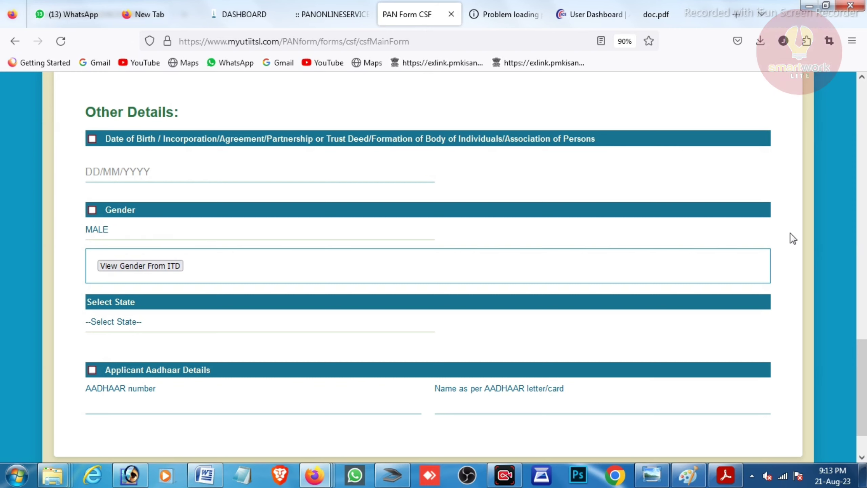
{"action": "scroll", "coordinate": [865, 362], "scroll_direction": "down", "scroll_amount": 2}
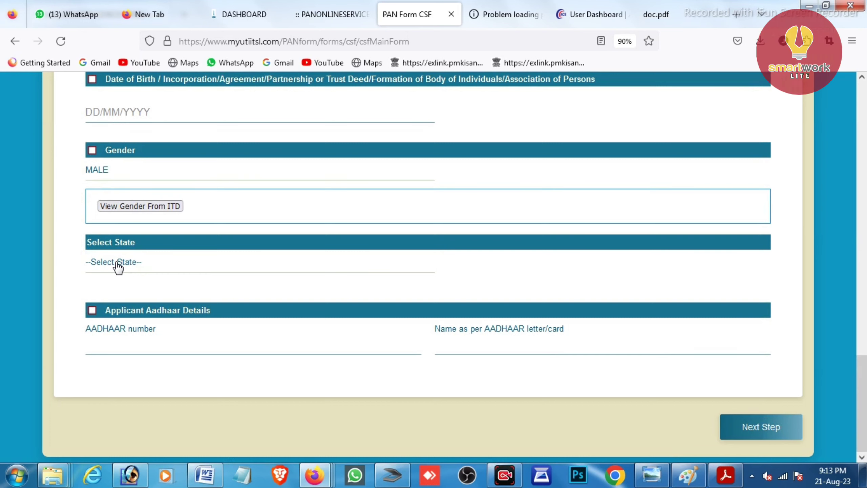
{"action": "left_click", "coordinate": [132, 263]}
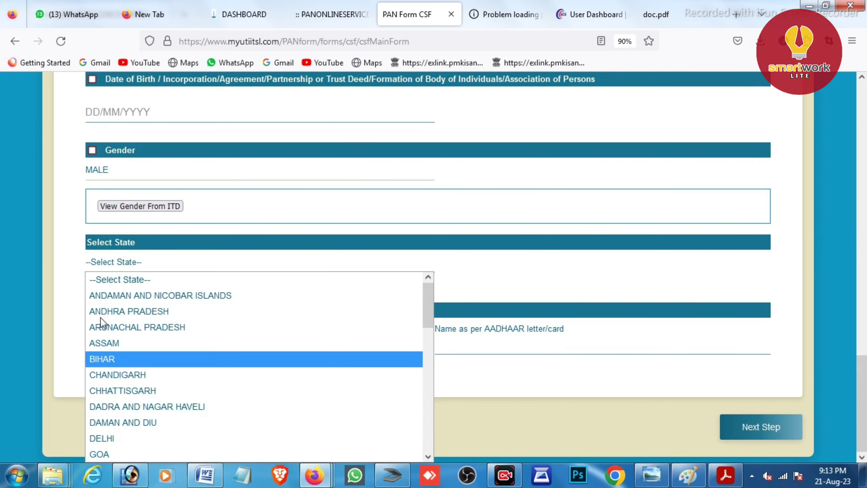
{"action": "left_click_drag", "start_coordinate": [430, 298], "coordinate": [423, 438]}
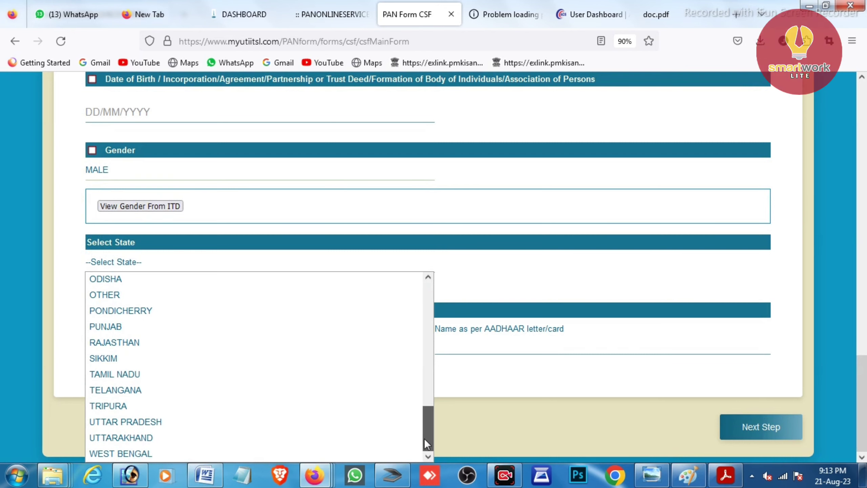
{"action": "left_click", "coordinate": [178, 453]}
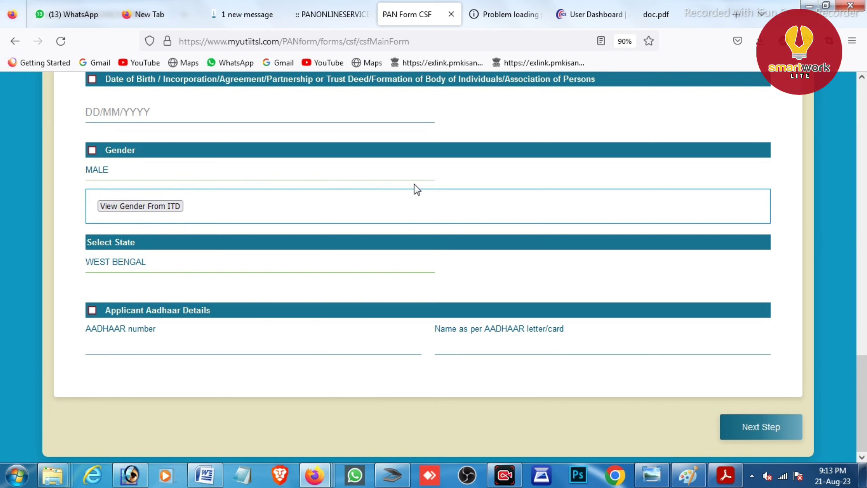
{"action": "left_click", "coordinate": [91, 310]}
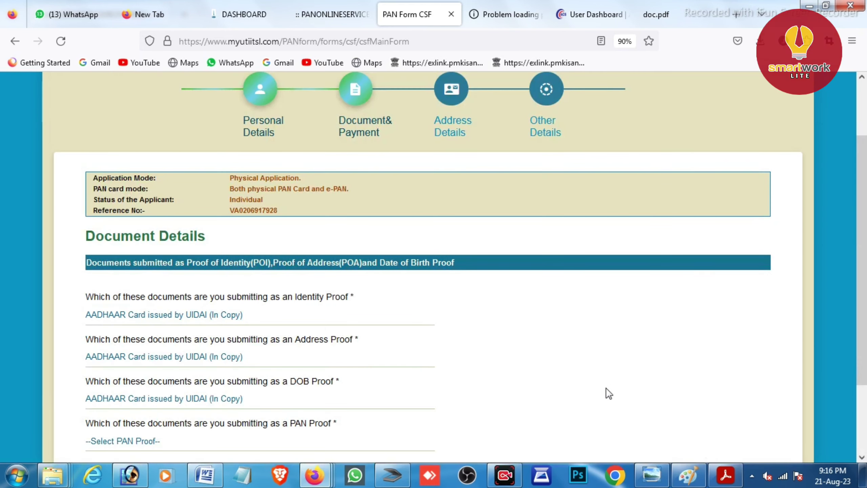
Keep AADHAAR as address and DOB proof, and set PAN proof to No Document.
{"action": "scroll", "coordinate": [433, 267], "scroll_direction": "down", "scroll_amount": 3}
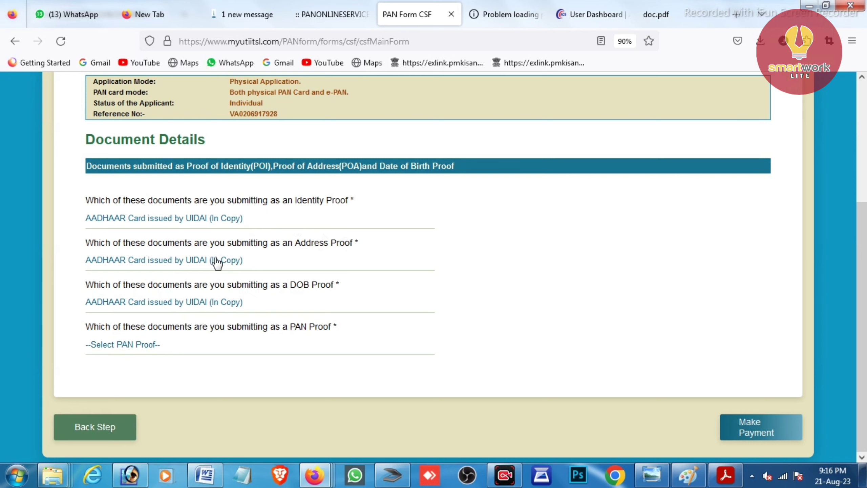
{"action": "left_click", "coordinate": [287, 266]}
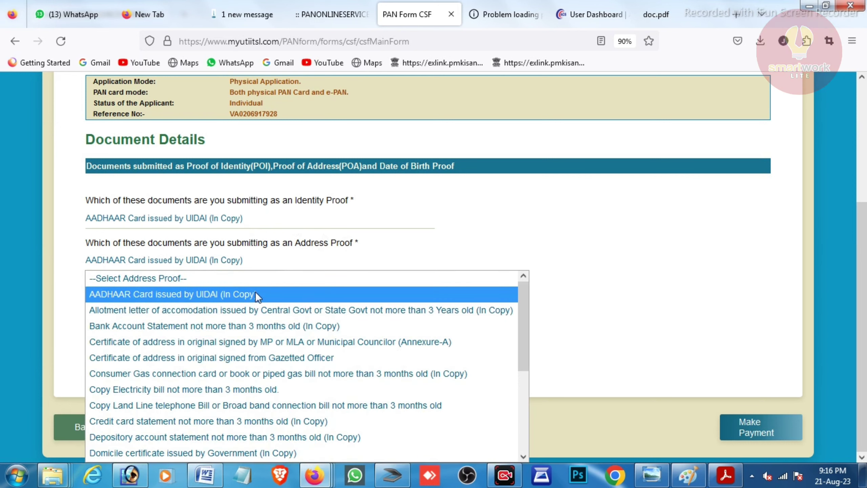
{"action": "left_click", "coordinate": [255, 293]}
{"action": "left_click", "coordinate": [330, 315]}
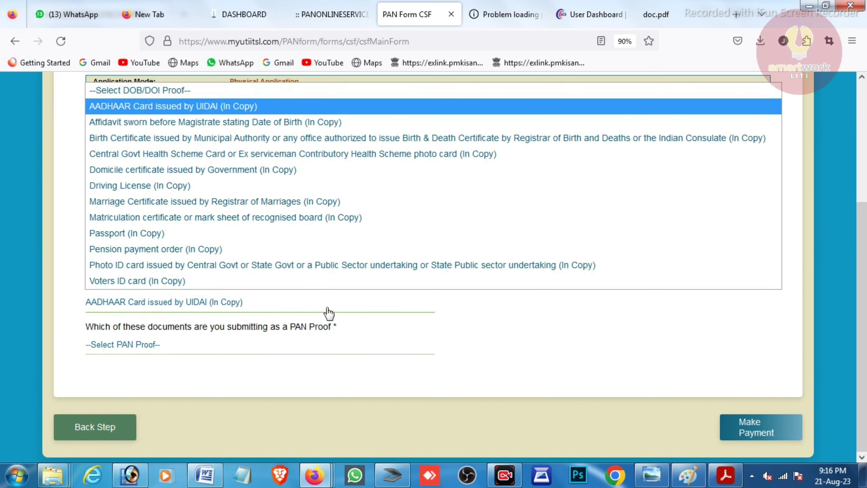
{"action": "left_click", "coordinate": [240, 108]}
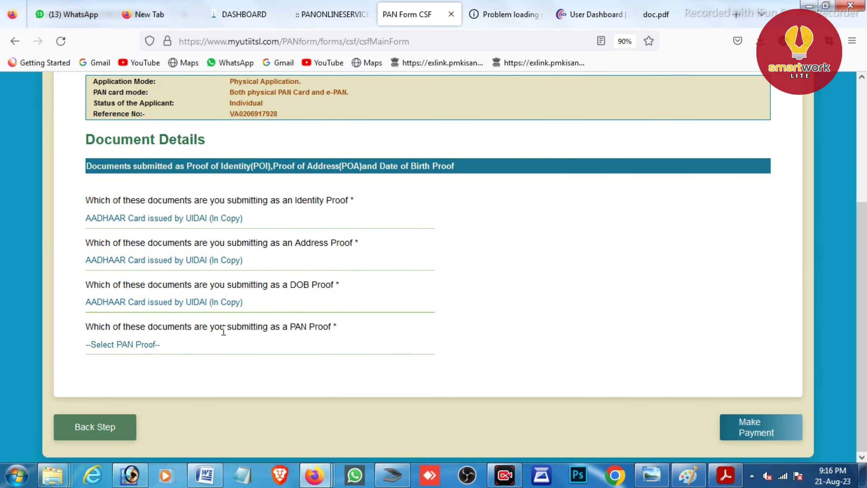
{"action": "left_click", "coordinate": [126, 350]}
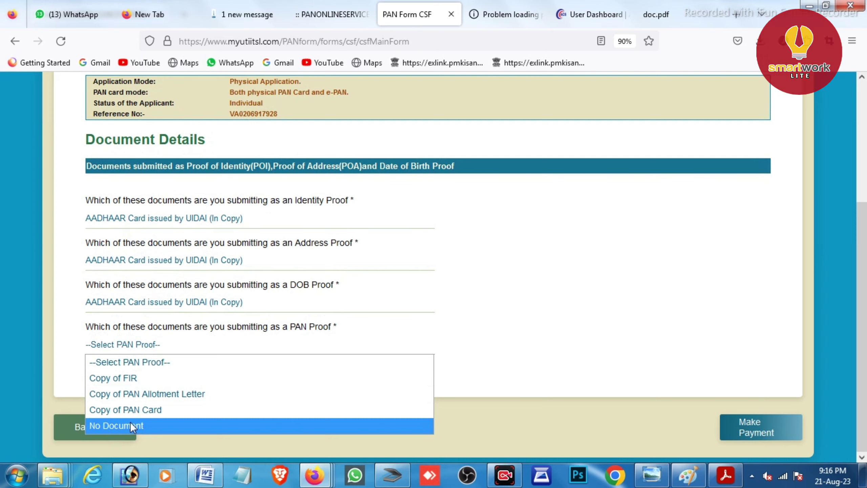
{"action": "left_click", "coordinate": [105, 426]}
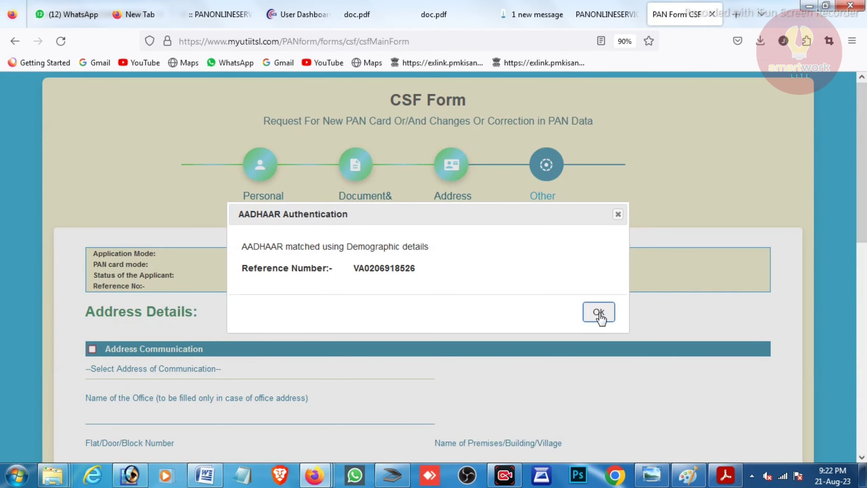
Dismiss the AADHAAR authentication notice and choose RESIDENCE as the communication address.
{"action": "left_click", "coordinate": [599, 312]}
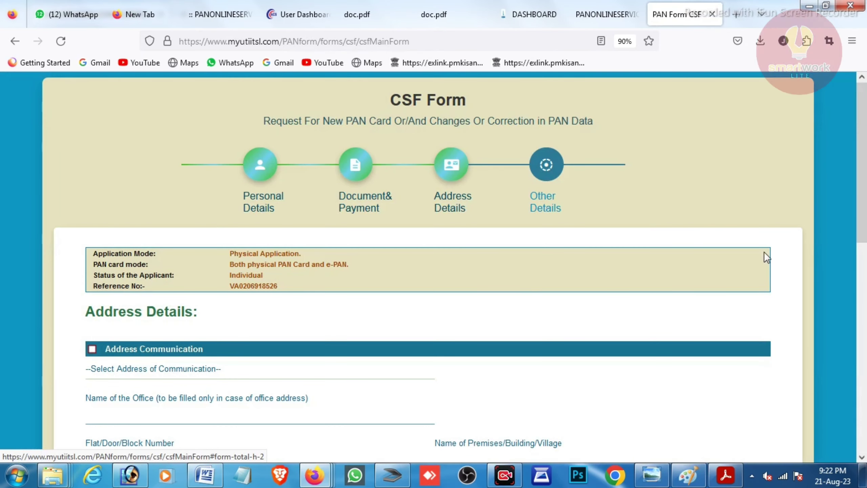
{"action": "scroll", "coordinate": [433, 267], "scroll_direction": "down", "scroll_amount": 5}
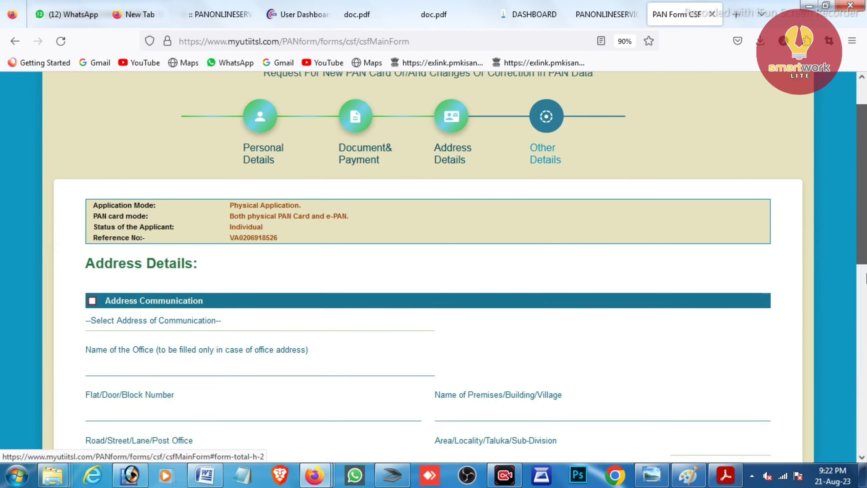
{"action": "scroll", "coordinate": [181, 116], "scroll_direction": "down", "scroll_amount": 2}
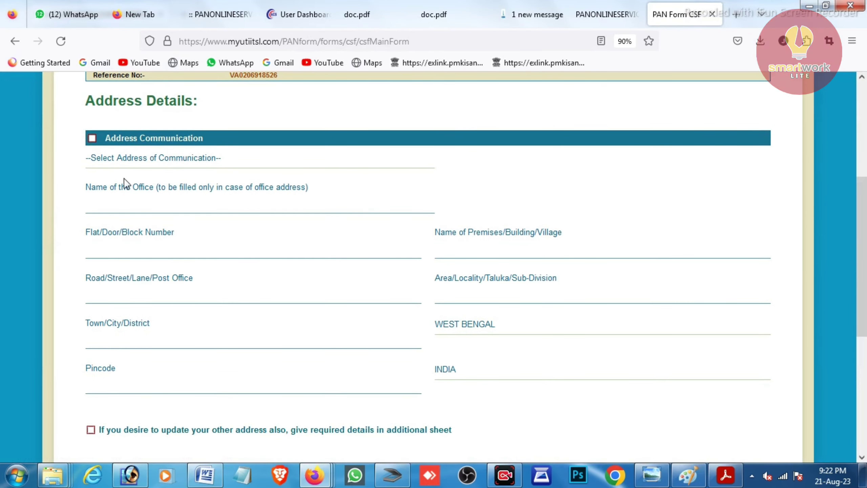
{"action": "left_click", "coordinate": [153, 160]}
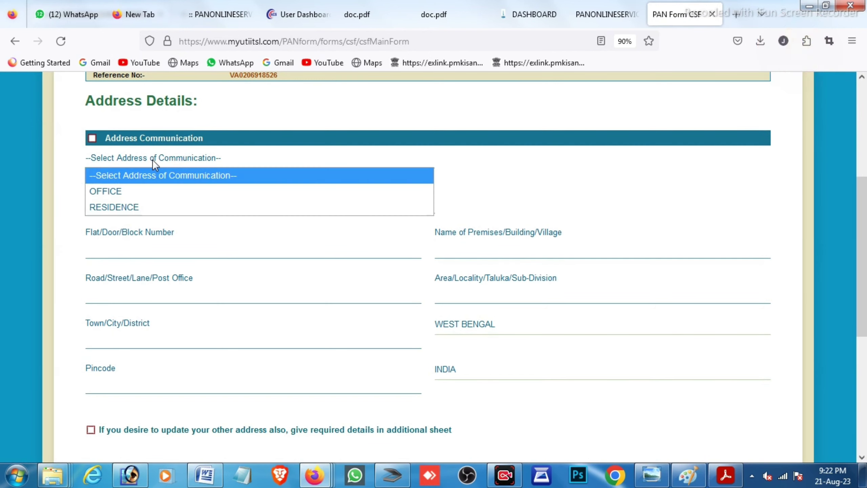
{"action": "left_click", "coordinate": [144, 205]}
Work through the Flat/Door/Block Number and Area/Locality address fields.
{"action": "left_click", "coordinate": [130, 244]}
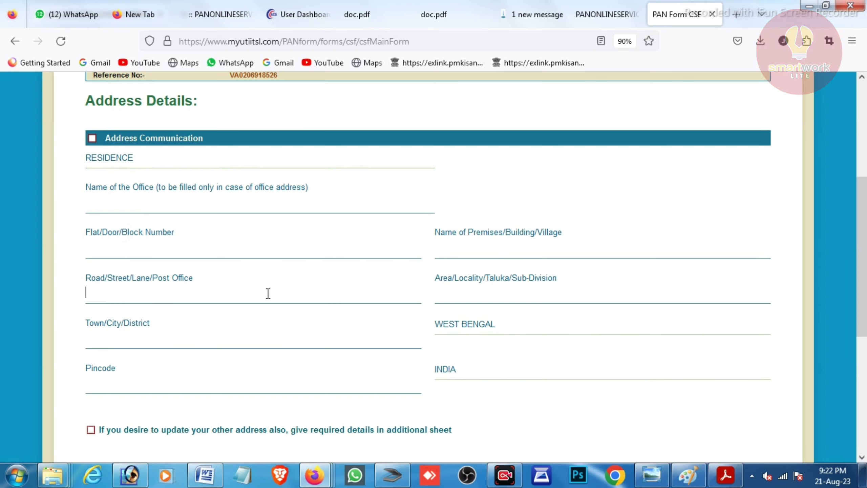
{"action": "left_click", "coordinate": [503, 290]}
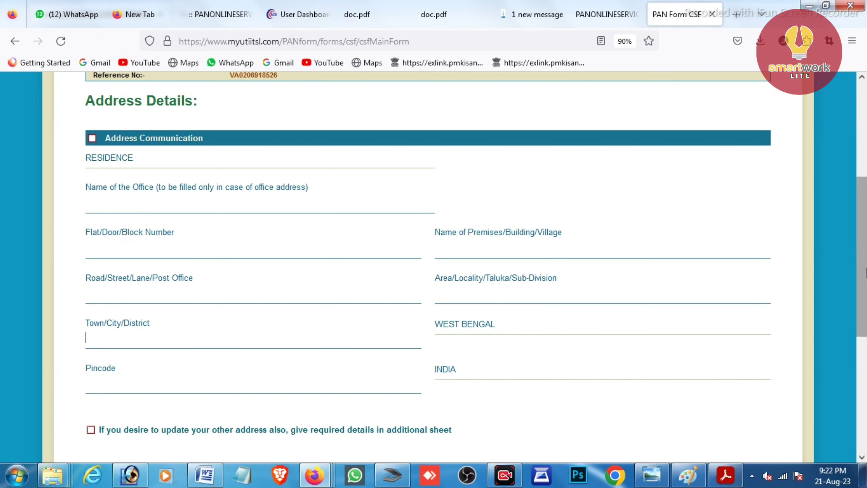
{"action": "left_click_drag", "start_coordinate": [862, 276], "coordinate": [864, 331]}
Move on through the Town/City/District field to the Pincode field.
{"action": "key", "text": "Tab"}
{"action": "scroll", "coordinate": [470, 232], "scroll_direction": "down", "scroll_amount": 4}
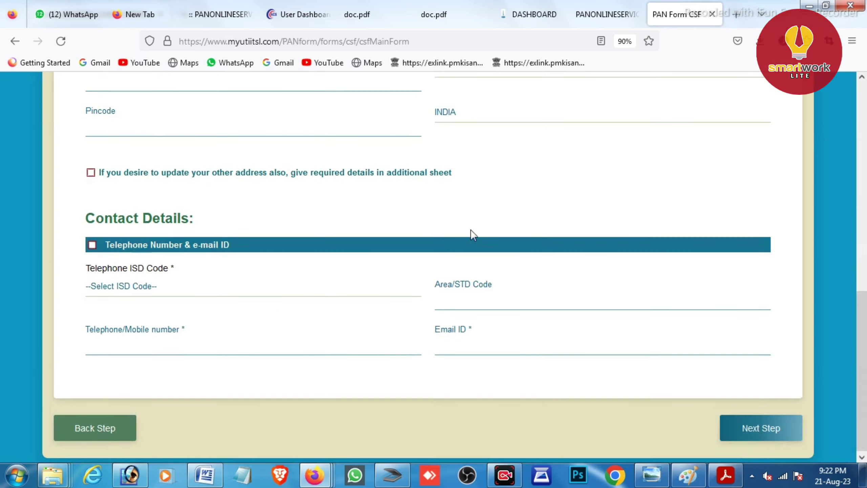
{"action": "left_click", "coordinate": [159, 120]}
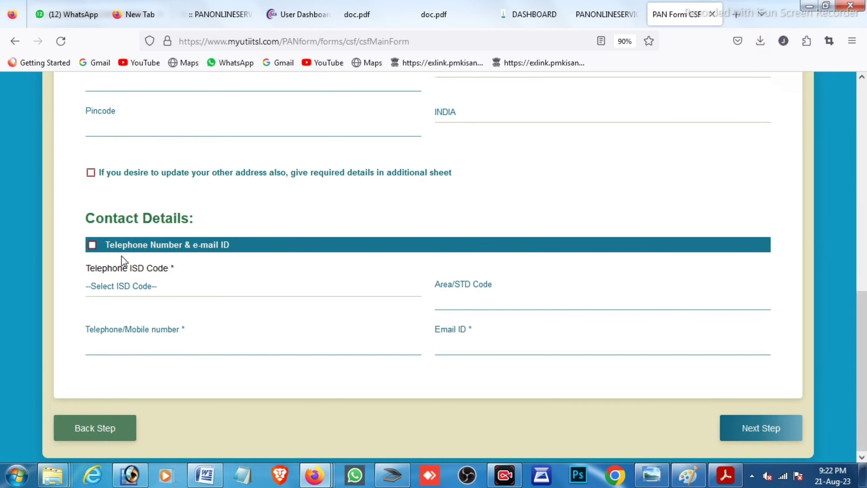
Enable telephone and e-mail contact details with ISD code INDIA and enter the mobile number.
{"action": "left_click", "coordinate": [93, 246]}
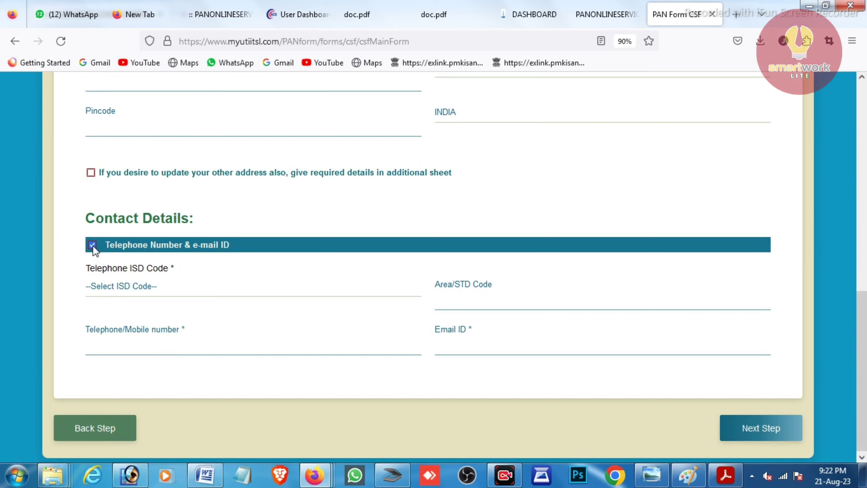
{"action": "left_click", "coordinate": [146, 294]}
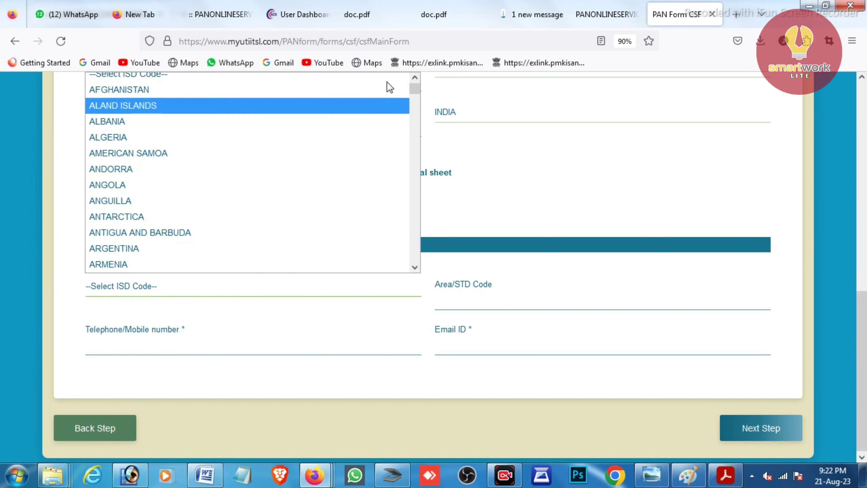
{"action": "left_click_drag", "start_coordinate": [414, 91], "coordinate": [428, 158]}
{"action": "left_click", "coordinate": [112, 121]}
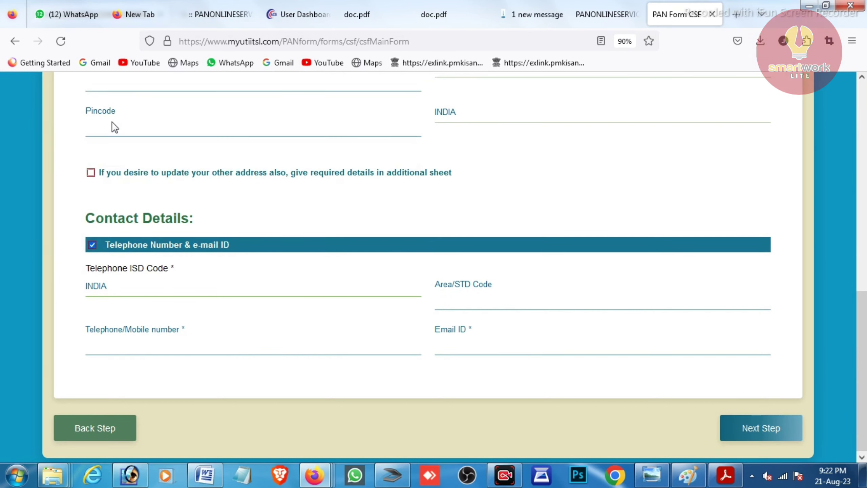
{"action": "left_click", "coordinate": [194, 349]}
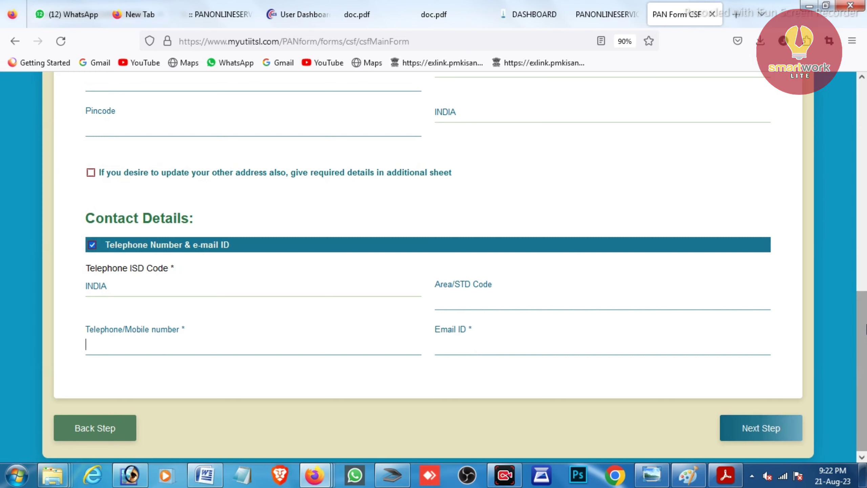
{"action": "scroll", "coordinate": [822, 369], "scroll_direction": "down", "scroll_amount": 1}
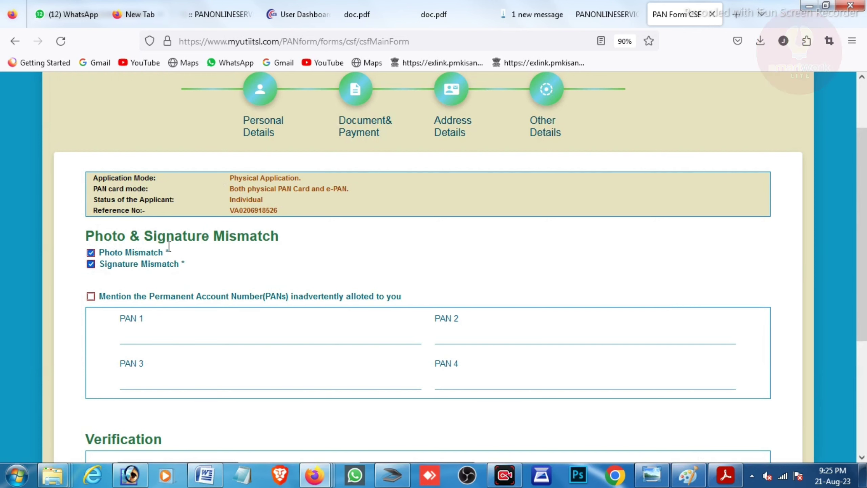
Paste the applicant's full name as declarant and keep HIMSELF/HERSELF as the capacity.
{"action": "scroll", "coordinate": [434, 266], "scroll_direction": "down", "scroll_amount": 5}
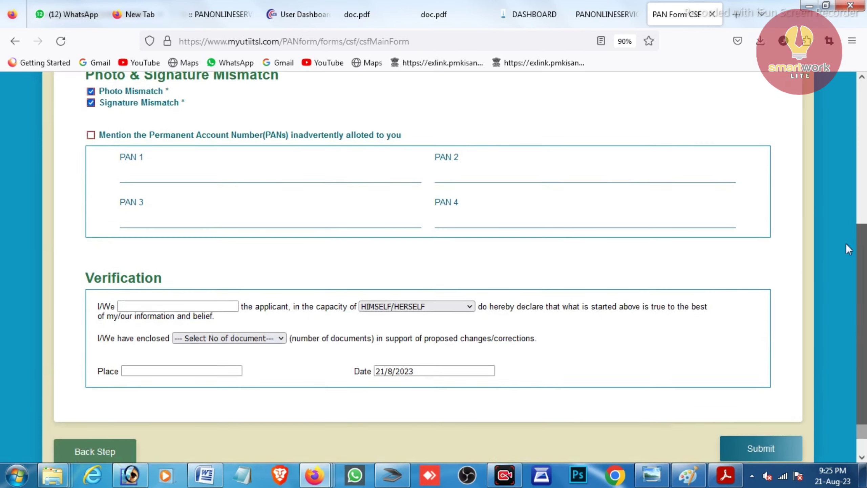
{"action": "scroll", "coordinate": [865, 270], "scroll_direction": "down", "scroll_amount": 1}
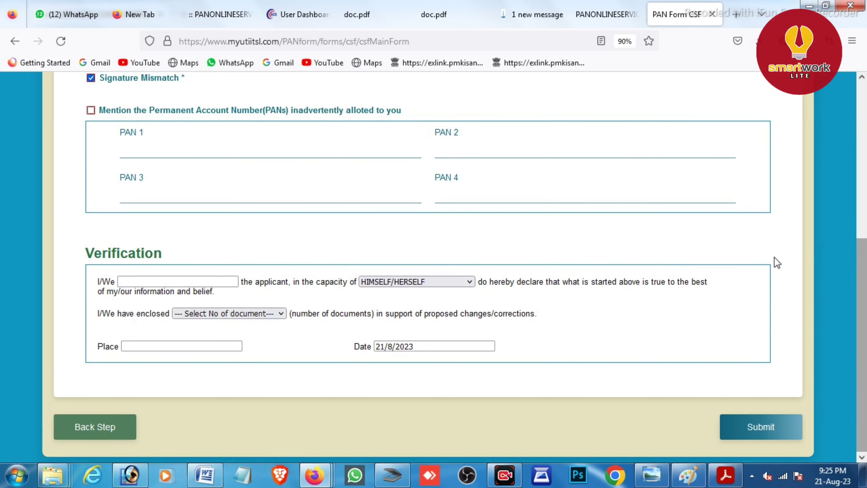
{"action": "left_click", "coordinate": [138, 286]}
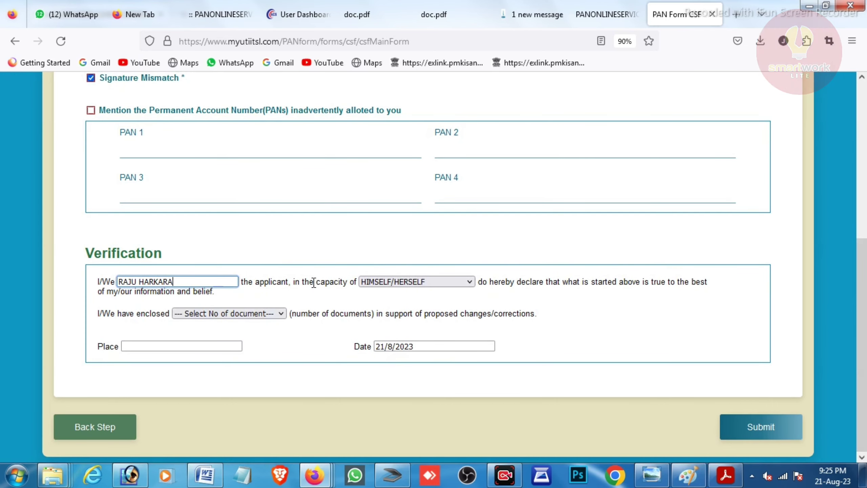
{"action": "left_click", "coordinate": [383, 281]}
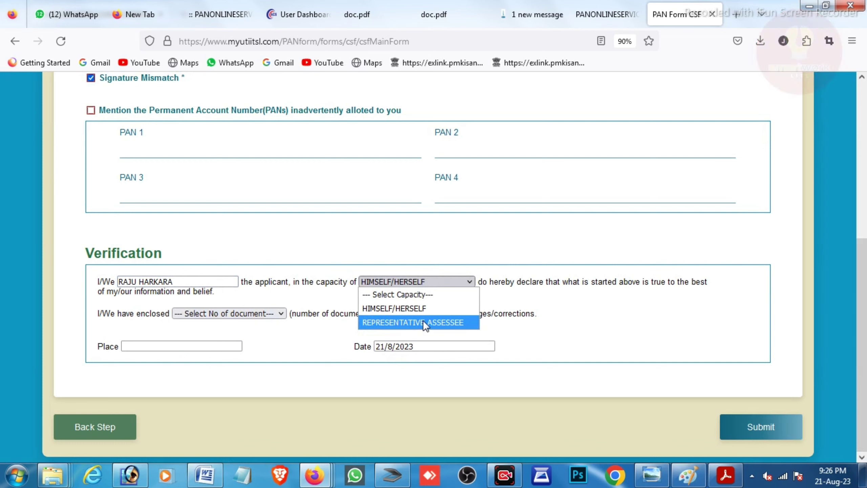
{"action": "left_click", "coordinate": [399, 307]}
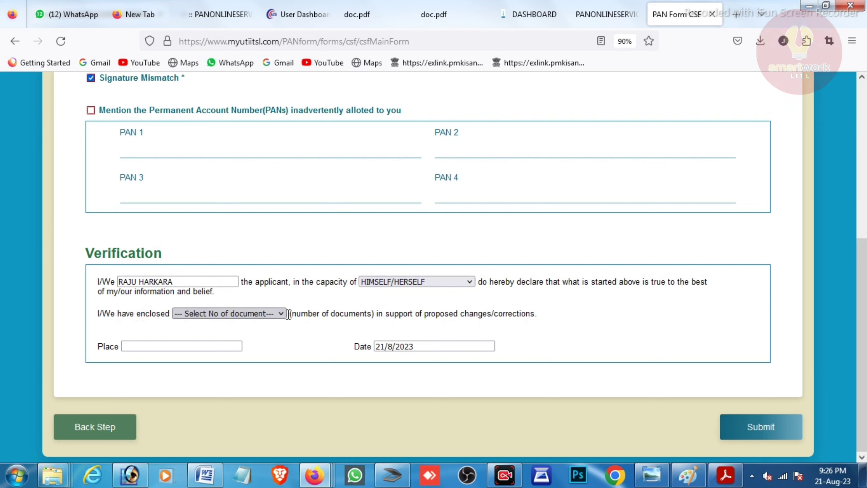
Declare 1 enclosed document and enter GHATAKPUKUR as the place of declaration.
{"action": "left_click", "coordinate": [274, 315]}
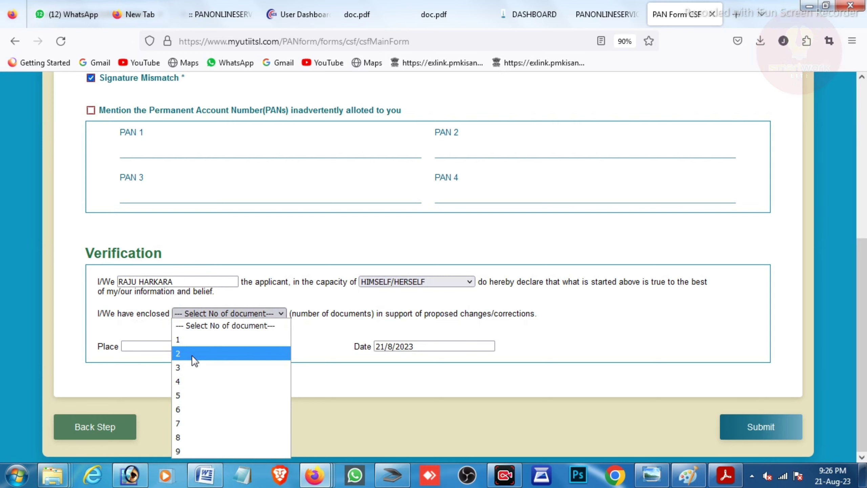
{"action": "left_click", "coordinate": [189, 340]}
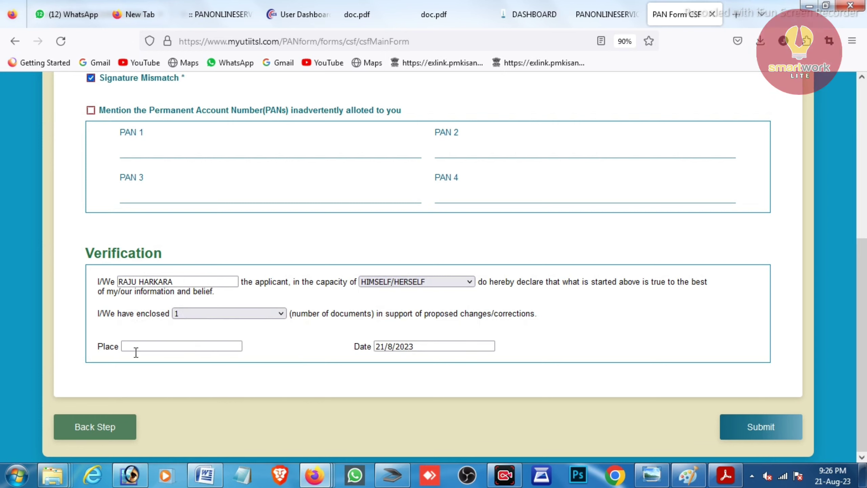
{"action": "left_click", "coordinate": [150, 347]}
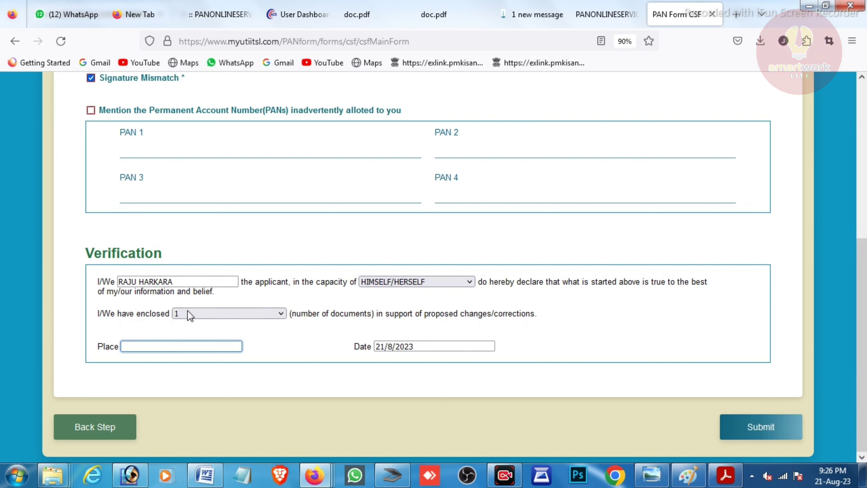
{"action": "type", "text": "ha"}
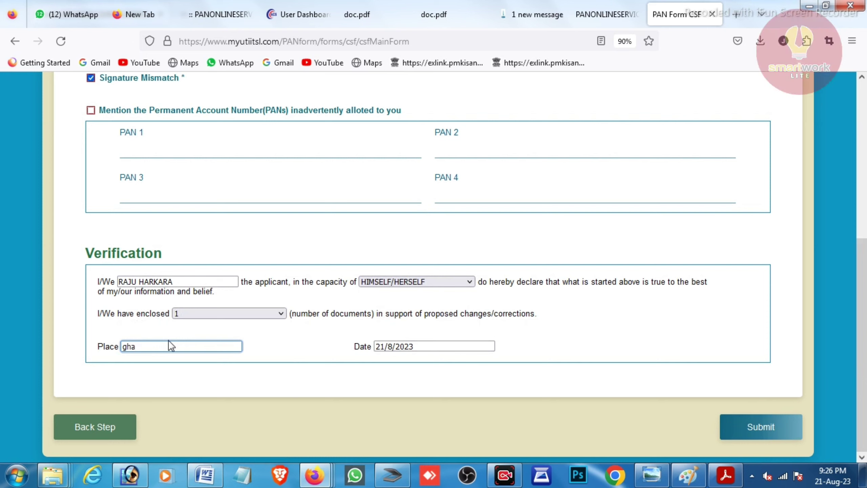
{"action": "key", "text": "BackSpace"}
{"action": "key", "text": "BackSpace"}
{"action": "key", "text": "BackSpace"}
{"action": "type", "text": "G"}
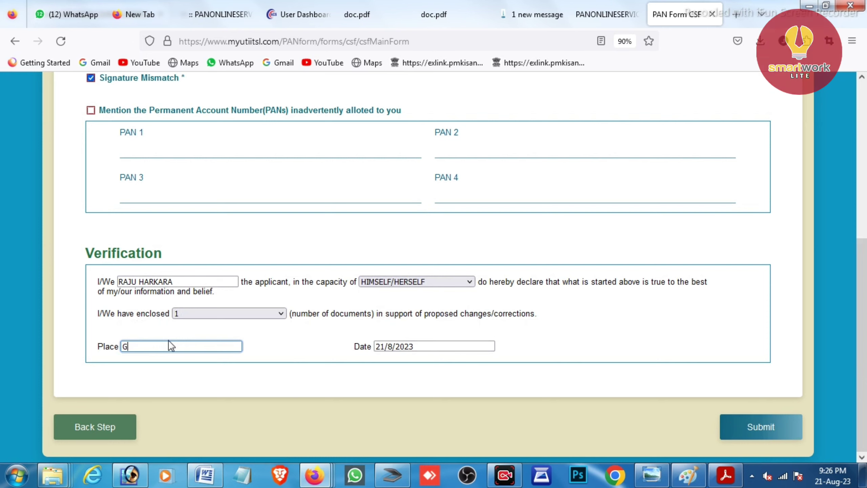
{"action": "type", "text": "HATAK"}
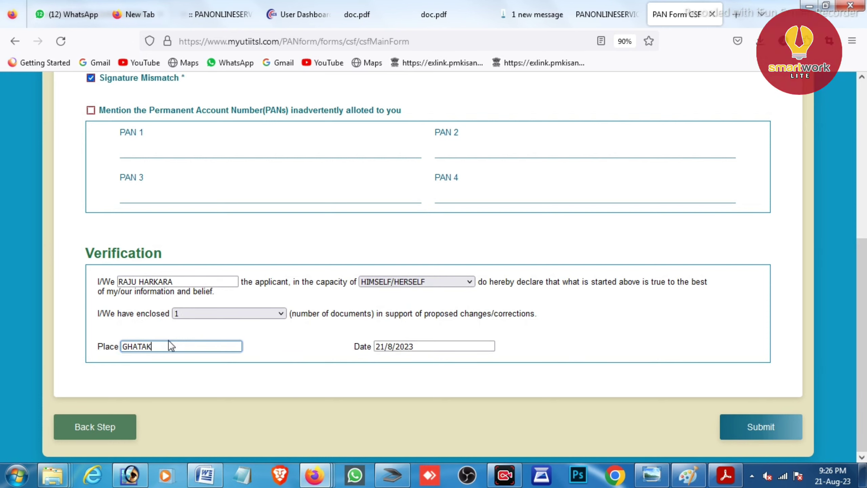
{"action": "type", "text": "PUKUR"}
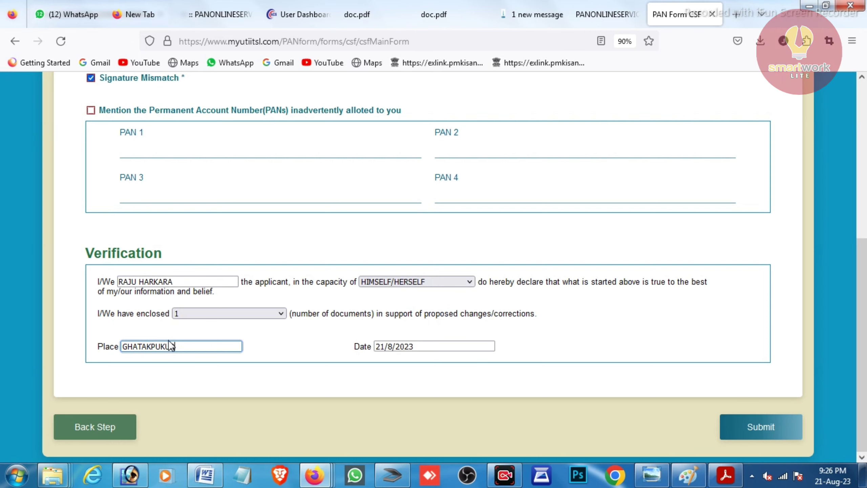
Submit the correction form and select the Application No. on the acknowledgment receipt.
{"action": "left_click", "coordinate": [765, 431]}
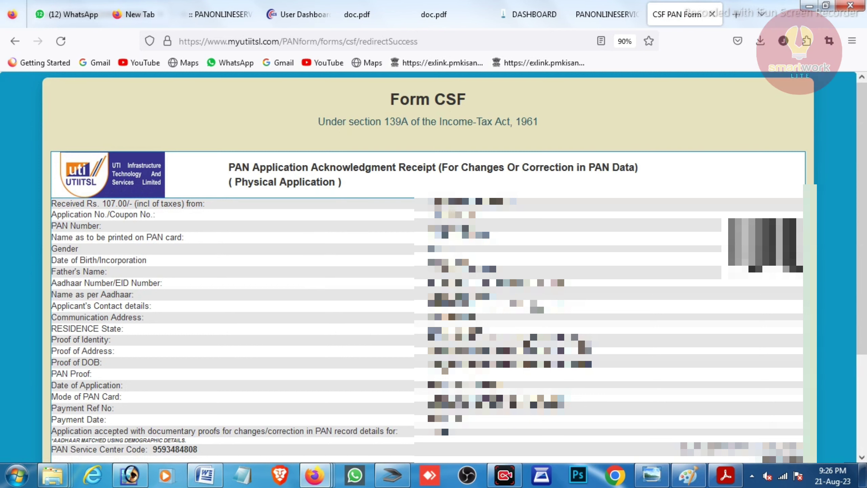
{"action": "double_click", "coordinate": [458, 215]}
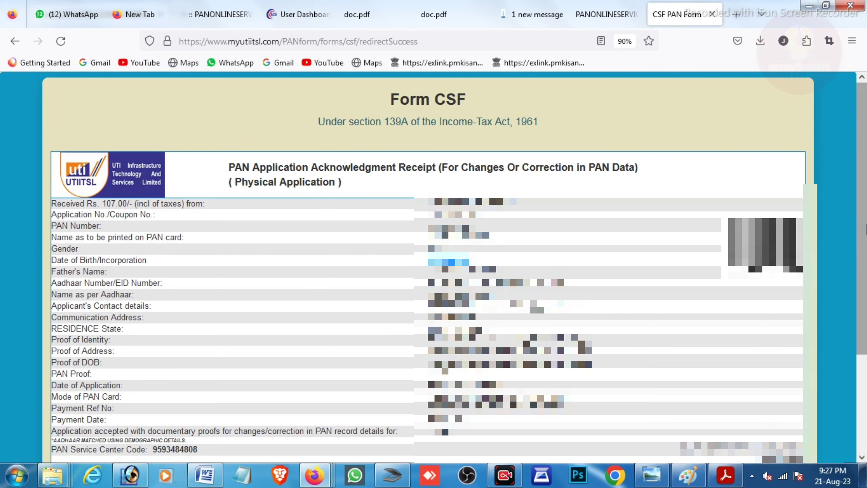
{"action": "scroll", "coordinate": [426, 267], "scroll_direction": "down", "scroll_amount": 4}
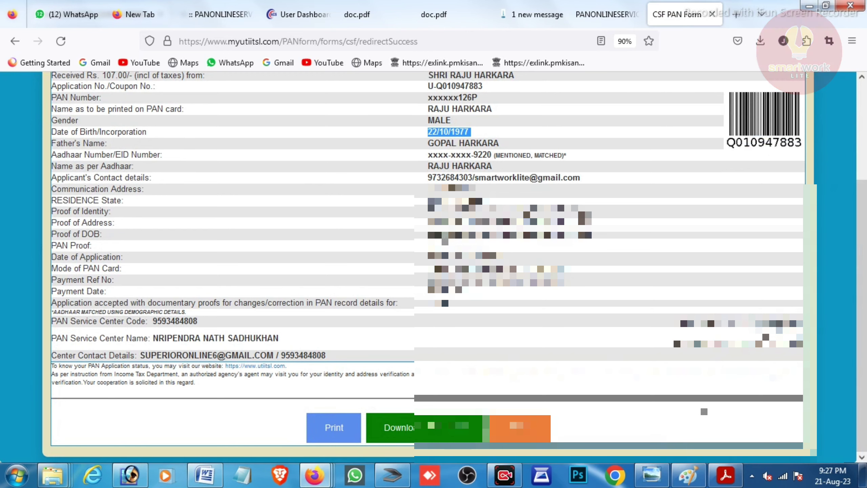
{"action": "scroll", "coordinate": [863, 280], "scroll_direction": "up", "scroll_amount": 3}
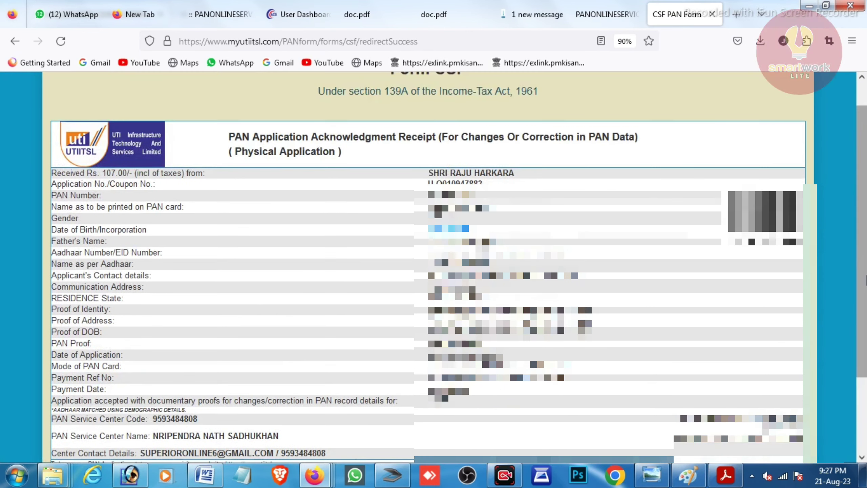
{"action": "scroll", "coordinate": [865, 280], "scroll_direction": "down", "scroll_amount": 3}
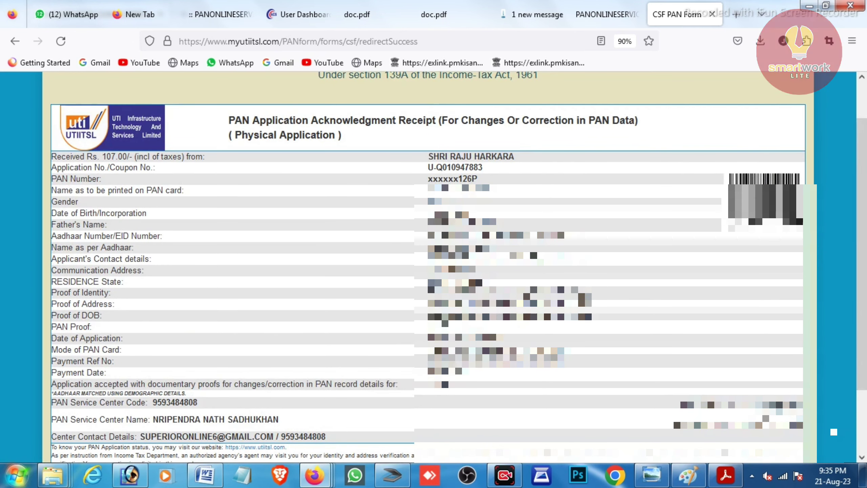
From the PAN services dashboard, open the application's image crop-and-upload page via Upload Document.
{"action": "left_click", "coordinate": [603, 14]}
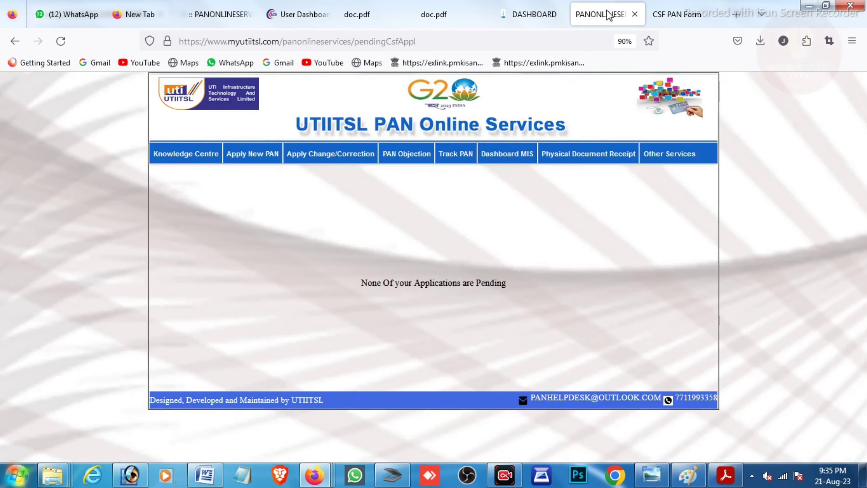
{"action": "mouse_move", "coordinate": [324, 161]}
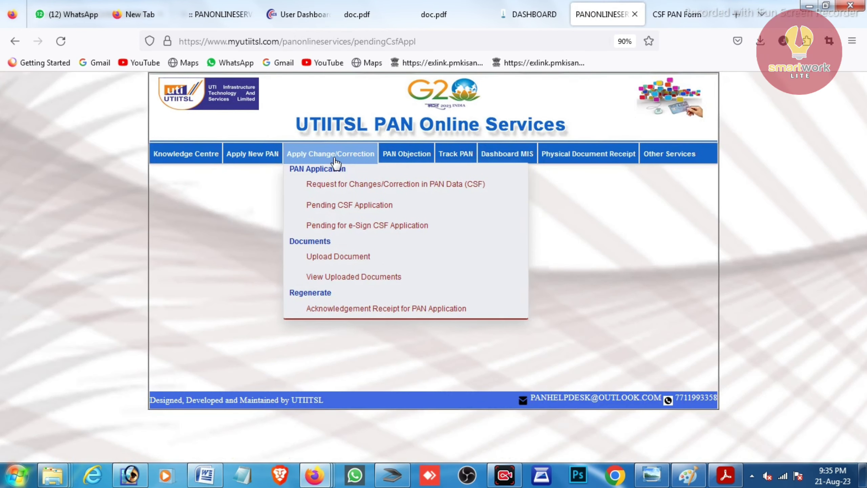
{"action": "left_click", "coordinate": [338, 256]}
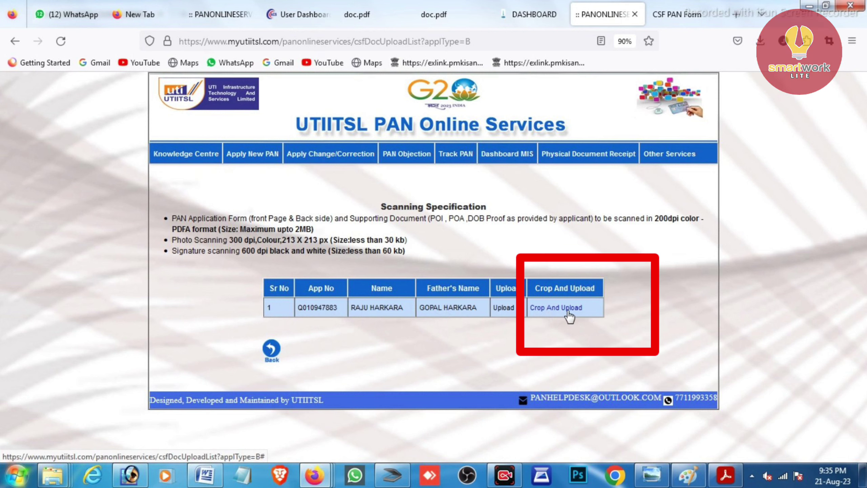
{"action": "left_click", "coordinate": [567, 310]}
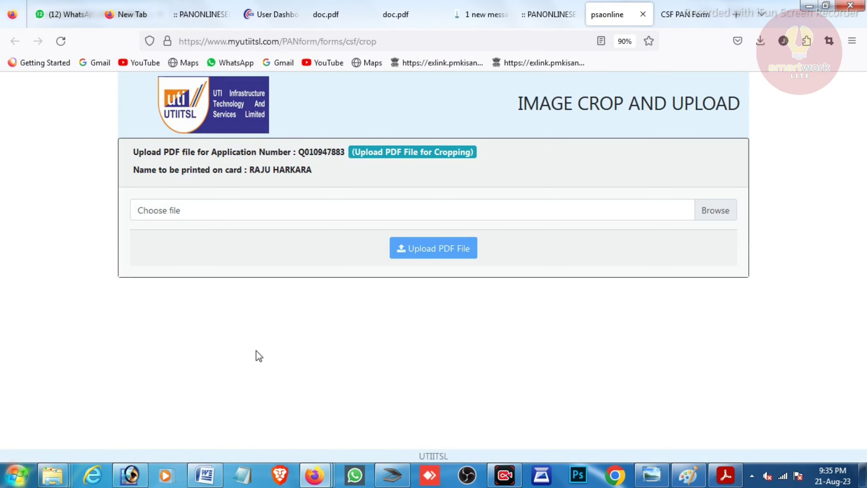
Search the web for 'PAN CFS FORM' in a new tab.
{"action": "left_click", "coordinate": [737, 13]}
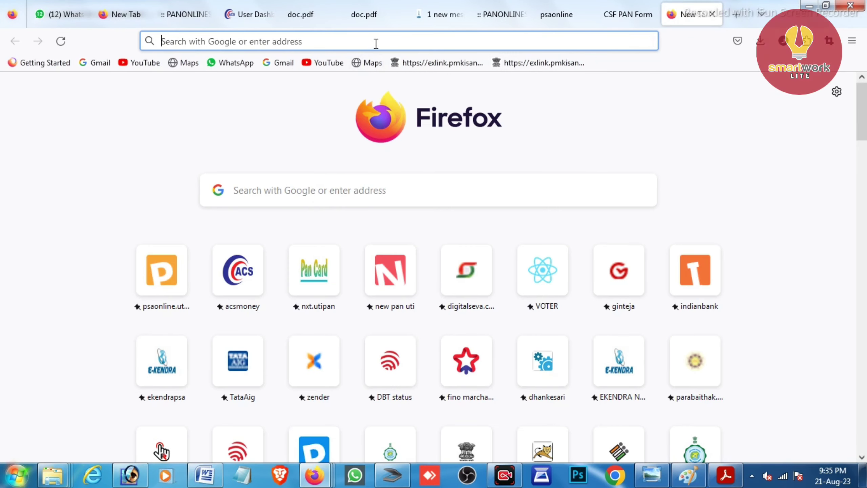
{"action": "type", "text": "PAN CFS FORM"}
{"action": "left_click", "coordinate": [197, 91]}
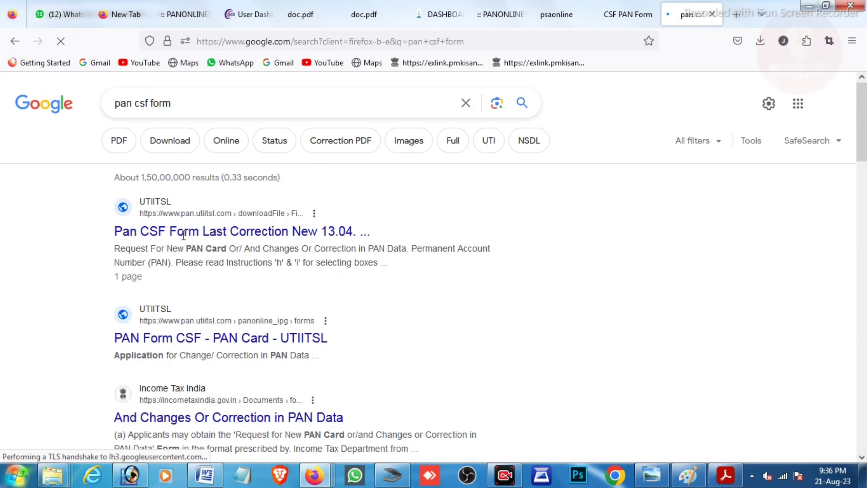
Open the first UTIITSL result, 'Pan CSF Form Last Correction New', to get the CSF form PDF.
{"action": "left_click", "coordinate": [236, 234]}
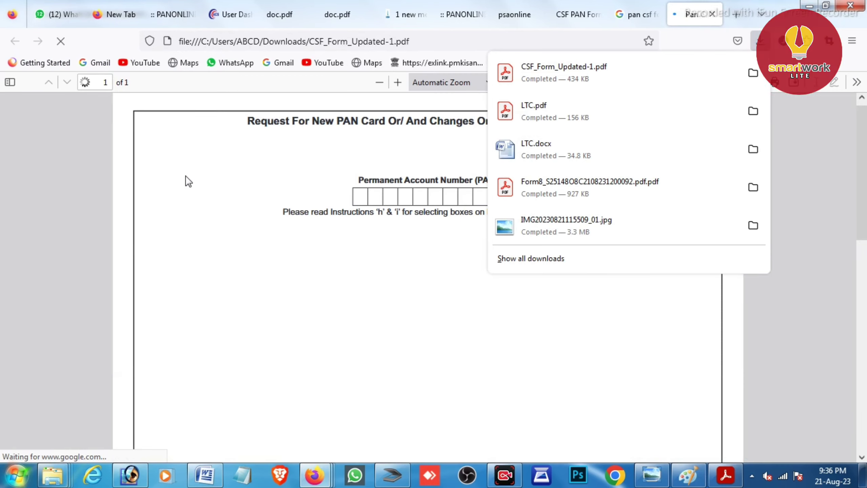
Close the downloads list and scroll through the blank CSF form's name and parents sections.
{"action": "left_click", "coordinate": [794, 132]}
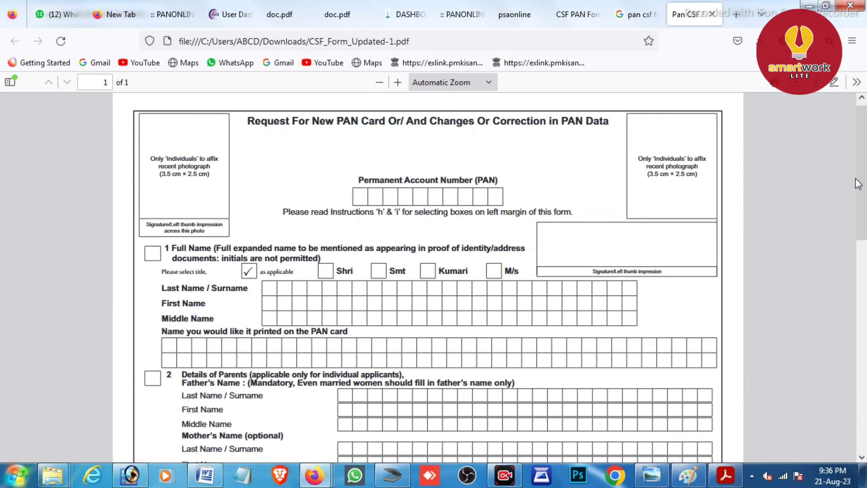
{"action": "mouse_move", "coordinate": [861, 208]}
{"action": "left_mouse_down"}
{"action": "mouse_move", "coordinate": [865, 432]}
{"action": "mouse_move", "coordinate": [864, 147]}
{"action": "left_mouse_up"}
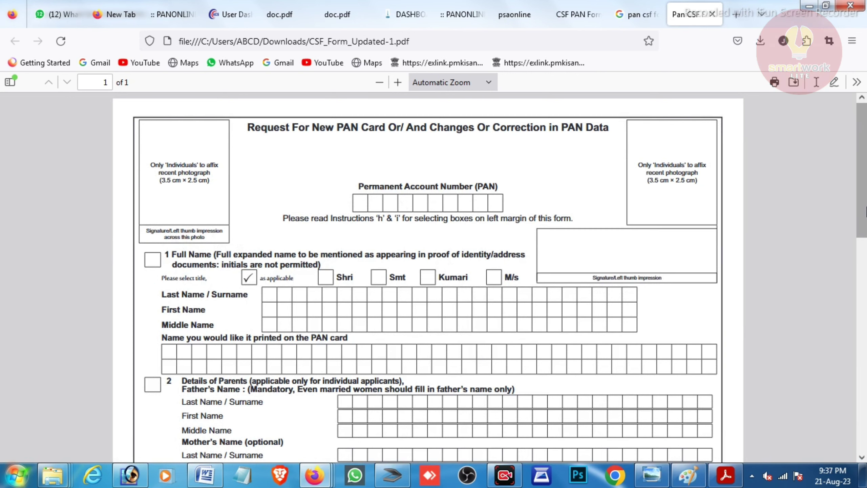
{"action": "scroll", "coordinate": [564, 222], "scroll_direction": "down", "scroll_amount": 3}
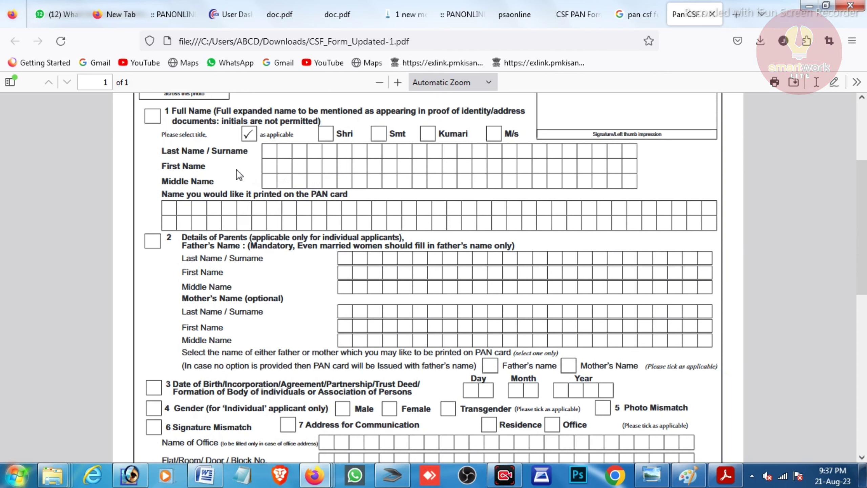
{"action": "scroll", "coordinate": [740, 199], "scroll_direction": "down", "scroll_amount": 3}
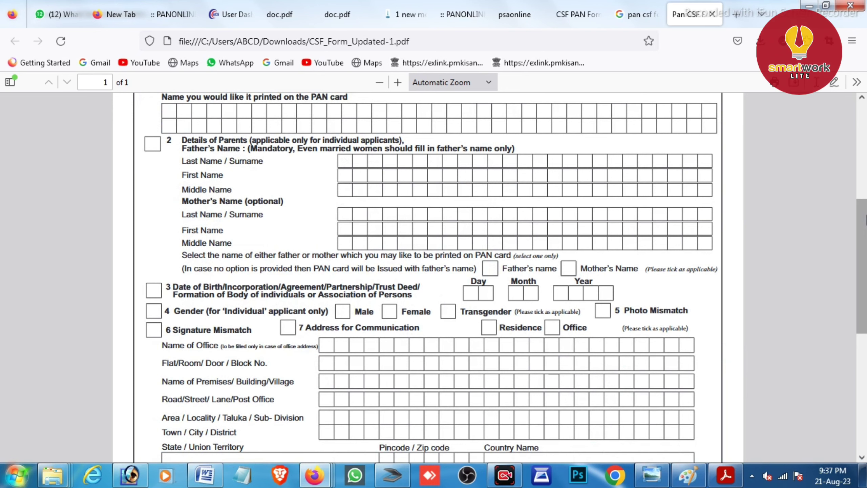
{"action": "left_click_drag", "start_coordinate": [866, 249], "coordinate": [865, 292]}
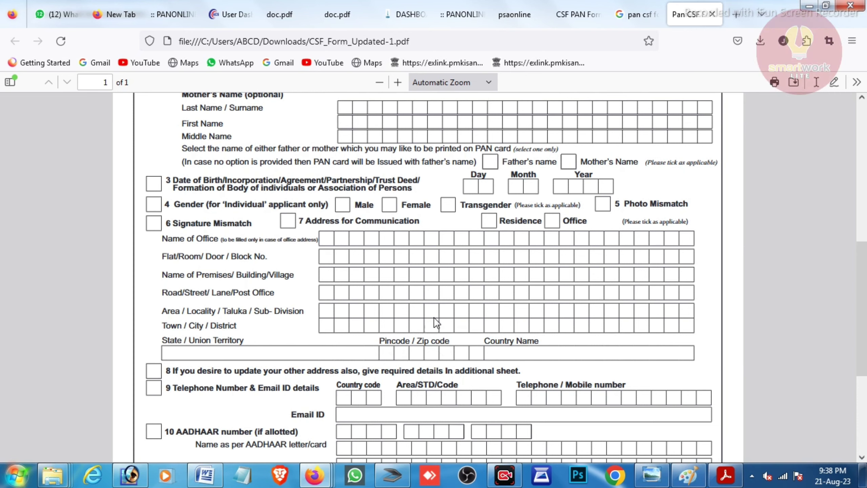
Scroll the blank CSF_Form_Updated-1.pdf down to its Verification section.
{"action": "left_click_drag", "start_coordinate": [864, 303], "coordinate": [864, 368]}
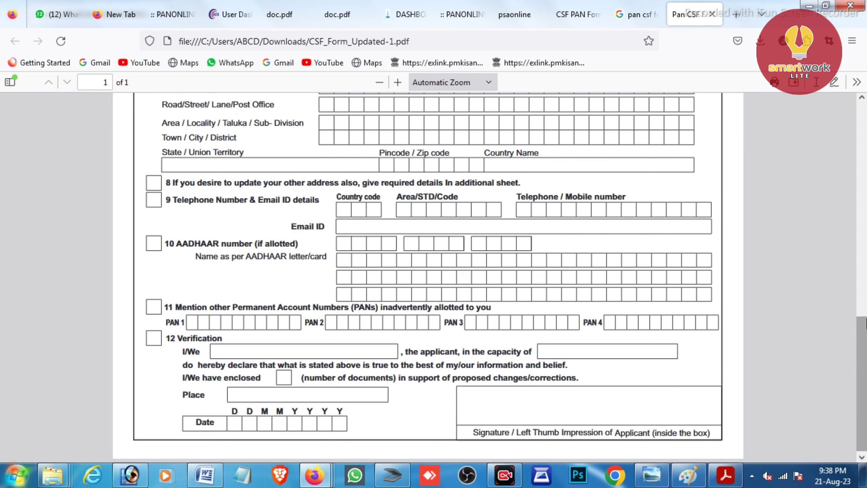
{"action": "scroll", "coordinate": [732, 308], "scroll_direction": "down", "scroll_amount": 1}
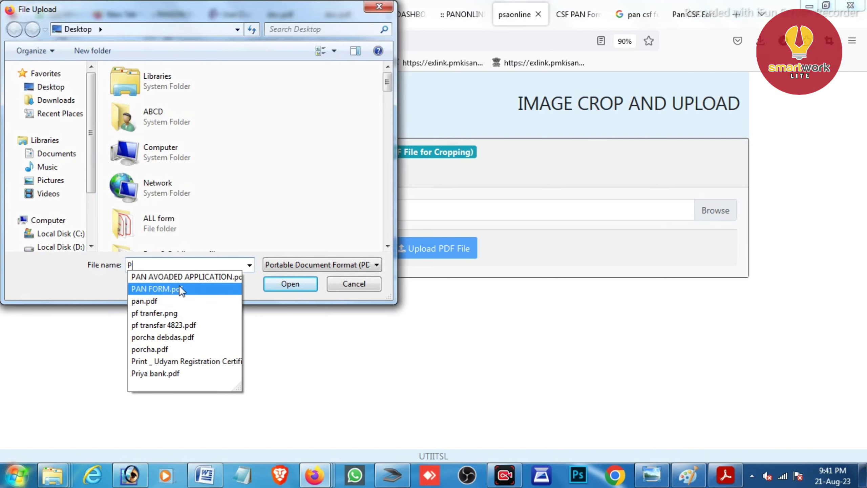
Select PAN FORM.pdf and upload it to the crop page.
{"action": "left_click", "coordinate": [179, 284]}
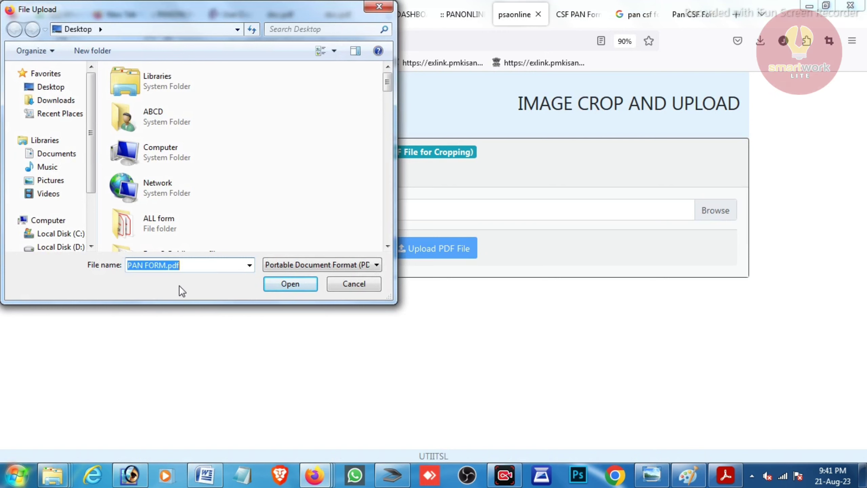
{"action": "left_click", "coordinate": [274, 282]}
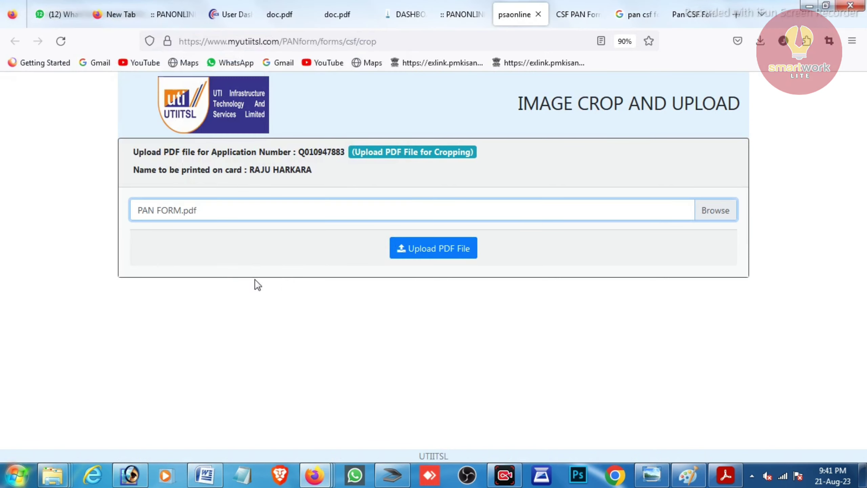
{"action": "left_click", "coordinate": [447, 249]}
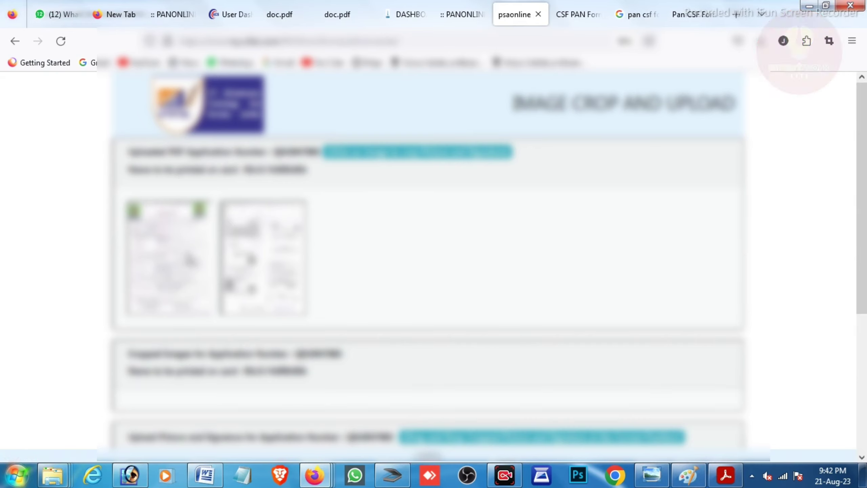
Open the first form page, outline the applicant's photo and crop it into the photo slot.
{"action": "left_click", "coordinate": [190, 260]}
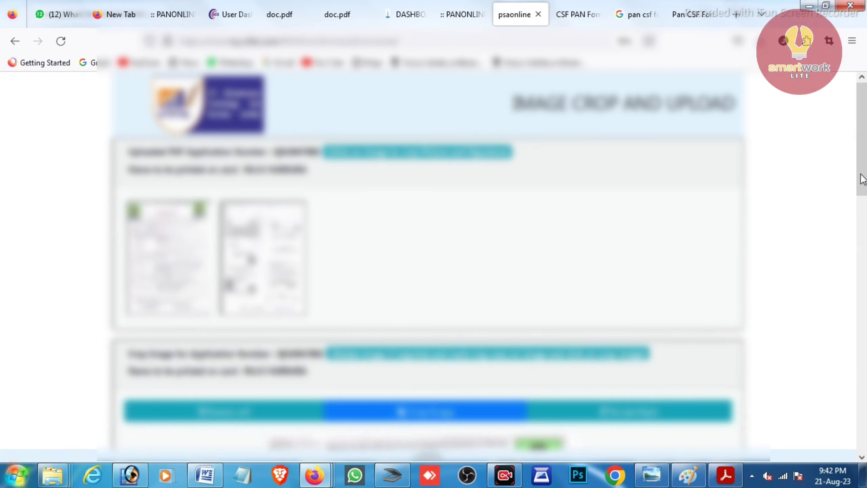
{"action": "left_click_drag", "start_coordinate": [862, 178], "coordinate": [865, 261]}
{"action": "left_click", "coordinate": [865, 274]}
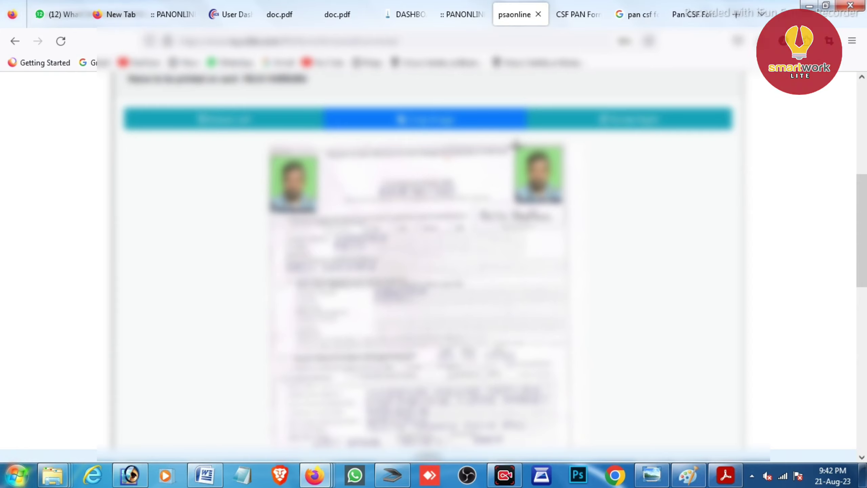
{"action": "left_click_drag", "start_coordinate": [514, 143], "coordinate": [560, 194]}
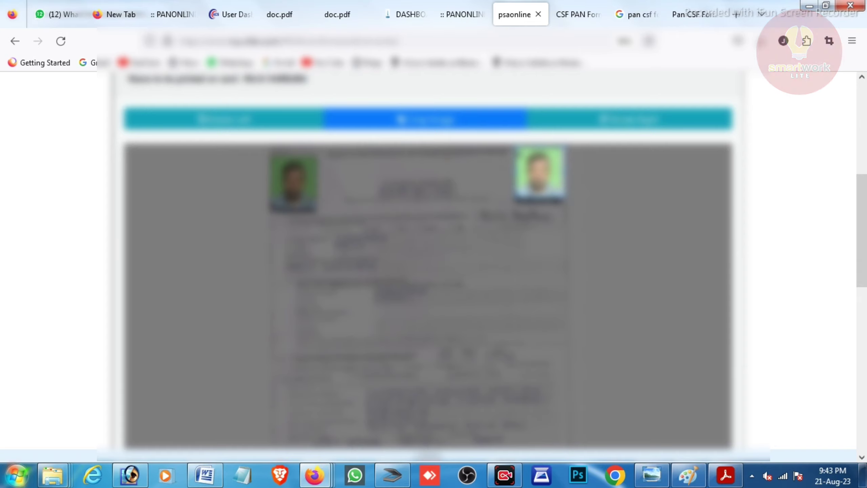
{"action": "left_click", "coordinate": [468, 129]}
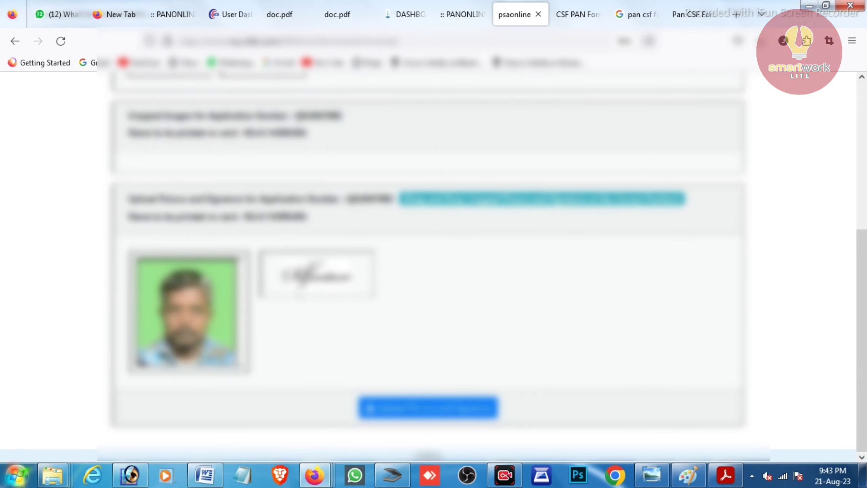
Outline and crop the signature on the second page, then drag it into the signature box.
{"action": "left_click_drag", "start_coordinate": [862, 334], "coordinate": [864, 186]}
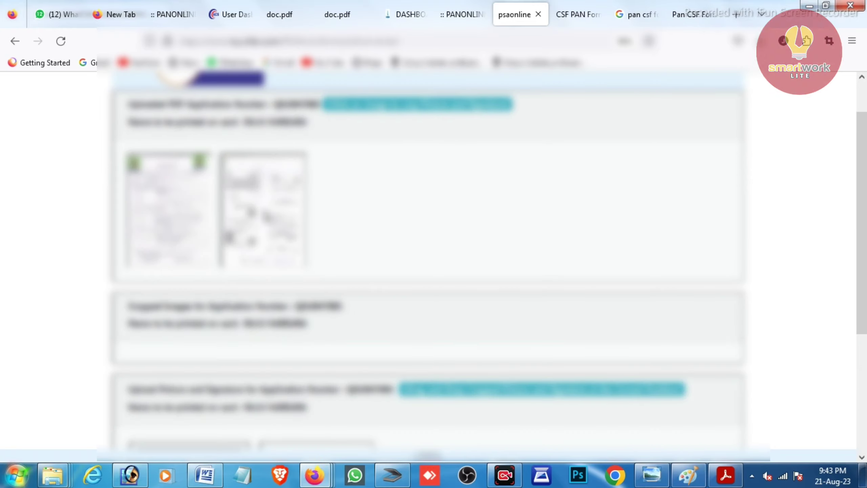
{"action": "scroll", "coordinate": [865, 217], "scroll_direction": "down", "scroll_amount": 15}
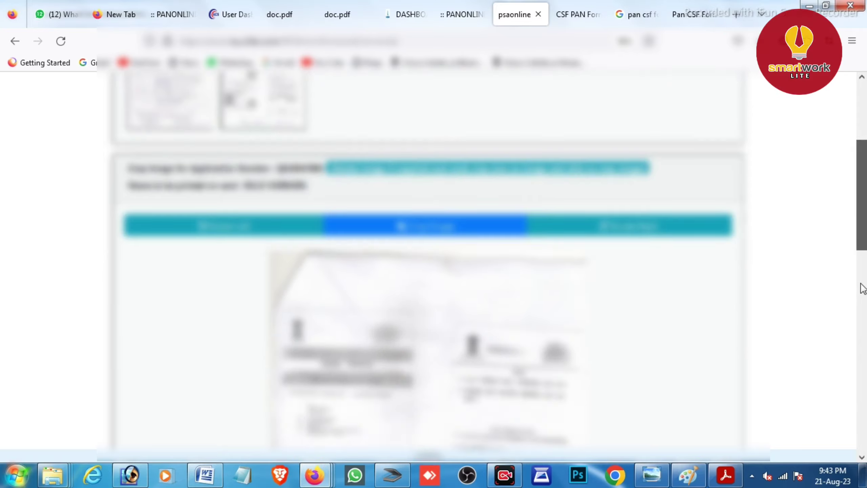
{"action": "scroll", "coordinate": [853, 352], "scroll_direction": "up", "scroll_amount": 2}
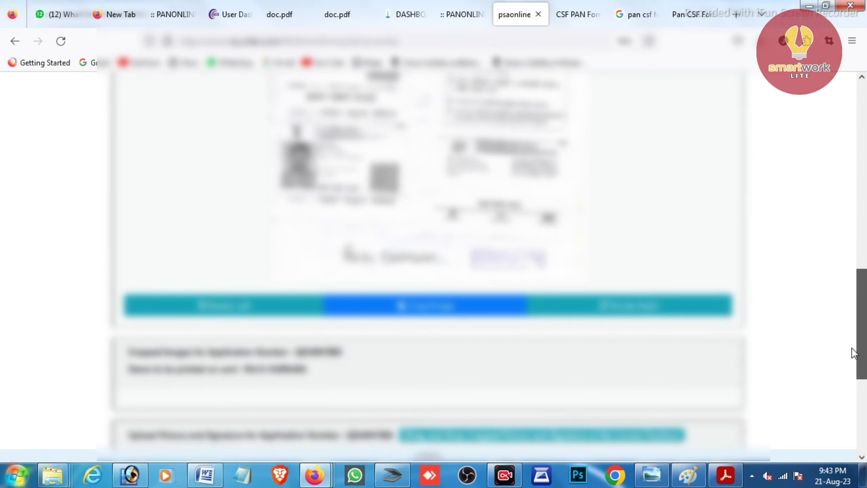
{"action": "scroll", "coordinate": [853, 352], "scroll_direction": "down", "scroll_amount": 2}
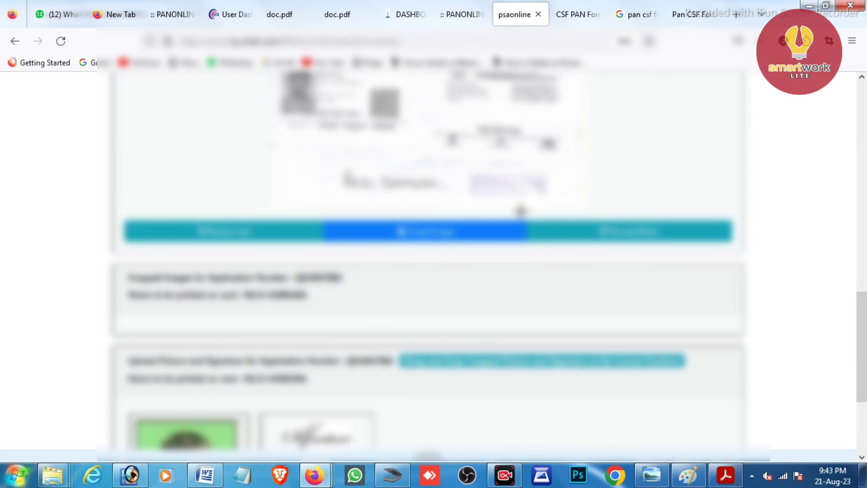
{"action": "left_click_drag", "start_coordinate": [329, 165], "coordinate": [447, 194]}
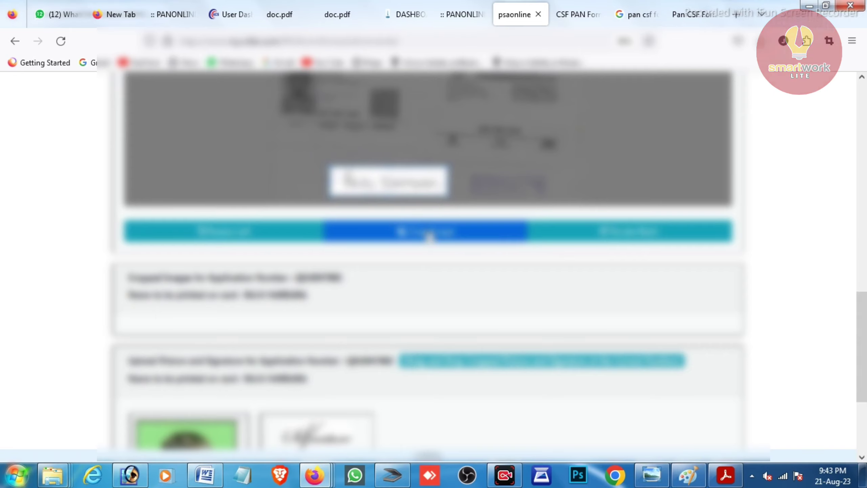
{"action": "left_click", "coordinate": [416, 235]}
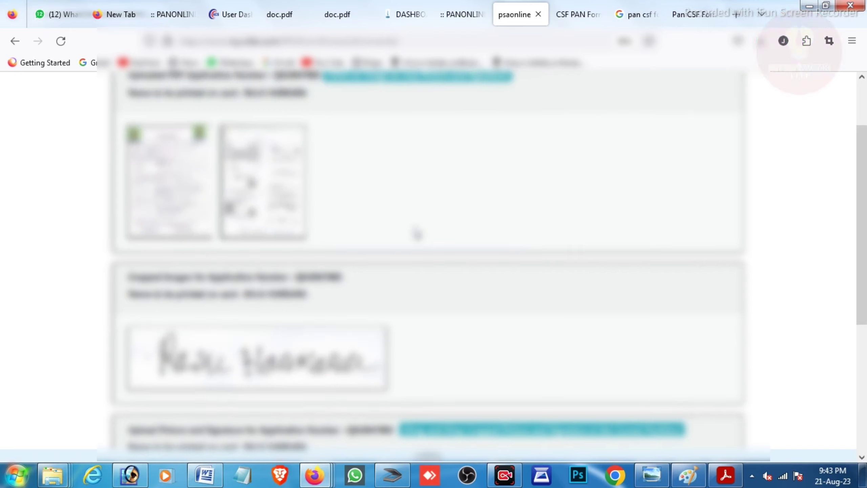
{"action": "scroll", "coordinate": [360, 174], "scroll_direction": "down", "scroll_amount": 7}
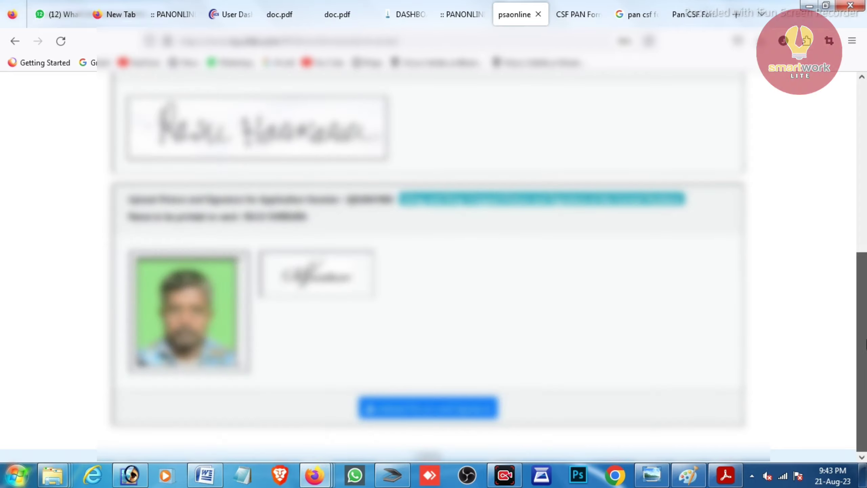
{"action": "mouse_move", "coordinate": [293, 142]}
{"action": "left_mouse_down"}
{"action": "mouse_move", "coordinate": [300, 212]}
{"action": "mouse_move", "coordinate": [341, 281]}
{"action": "left_mouse_up"}
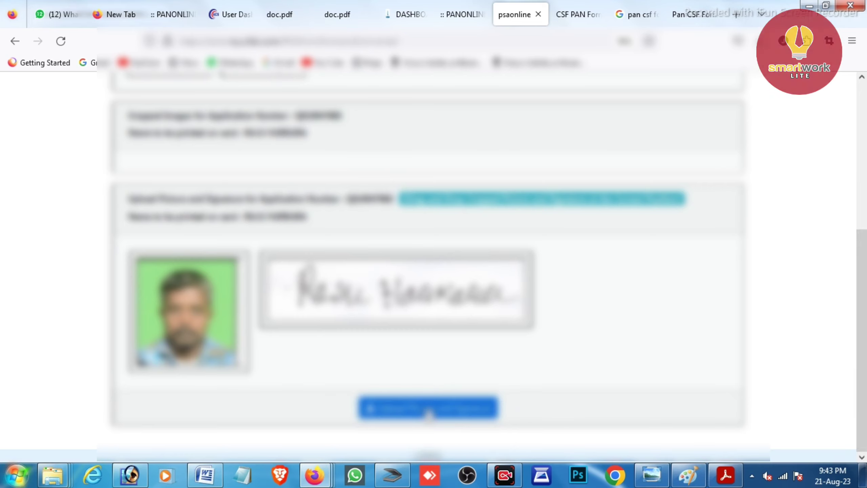
Upload the cropped photo and signature with Upload Picture and Signature.
{"action": "left_click", "coordinate": [430, 414]}
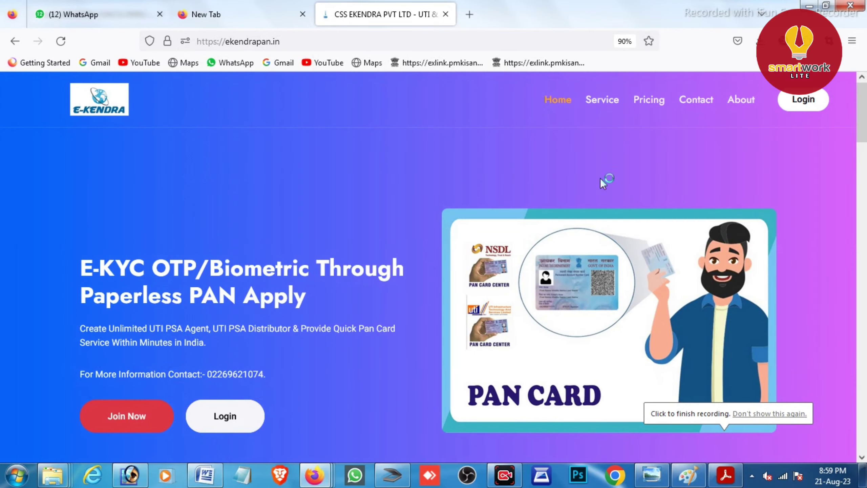
Log in to the E-Kendra portal and open PSA Login to reach UTIITSL services.
{"action": "left_click", "coordinate": [810, 99]}
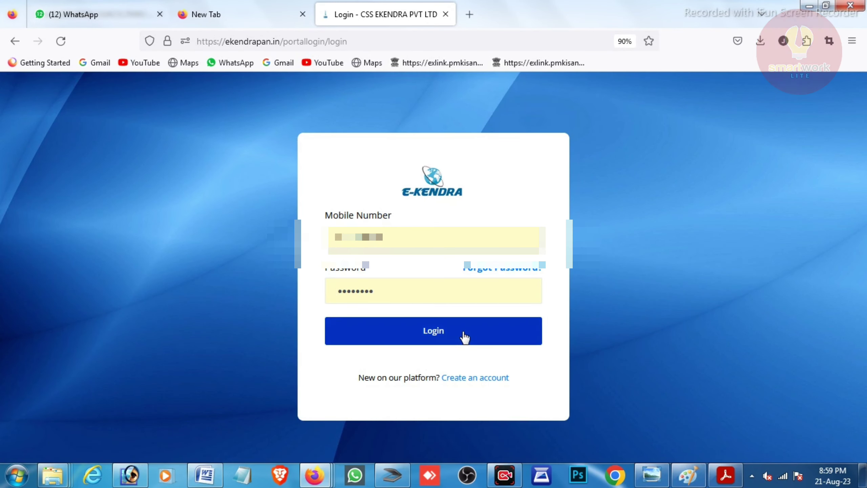
{"action": "left_click", "coordinate": [465, 337]}
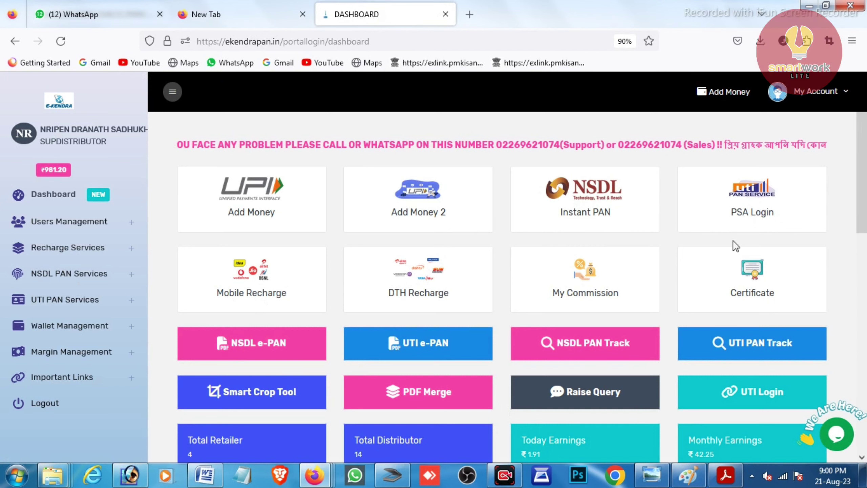
{"action": "left_click", "coordinate": [760, 218]}
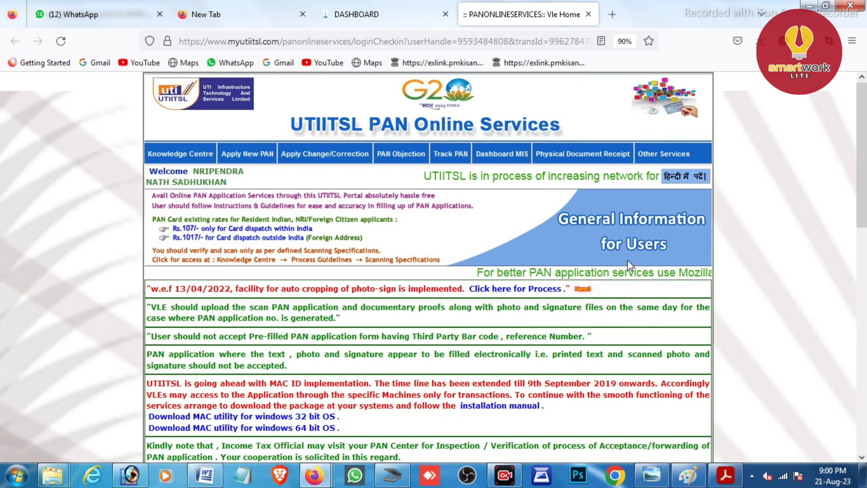
Start a new Request for Changes/Correction in PAN Data (CSF) and dismiss the instructions.
{"action": "mouse_move", "coordinate": [282, 160]}
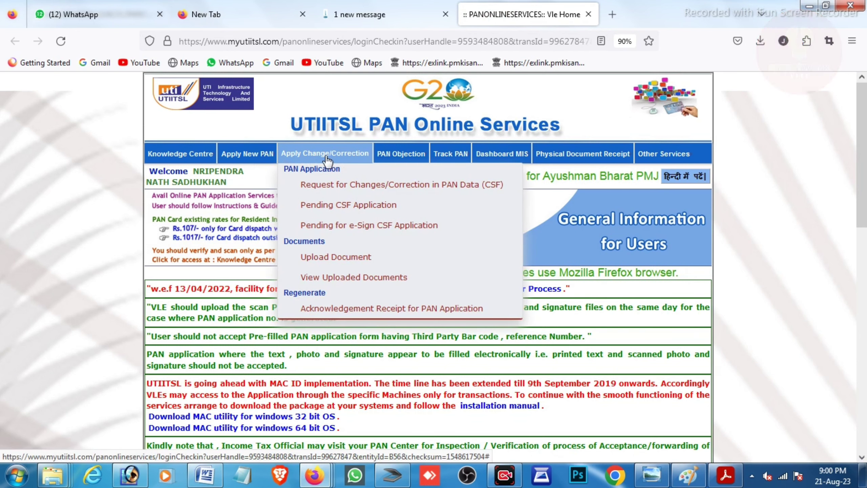
{"action": "left_click", "coordinate": [315, 186]}
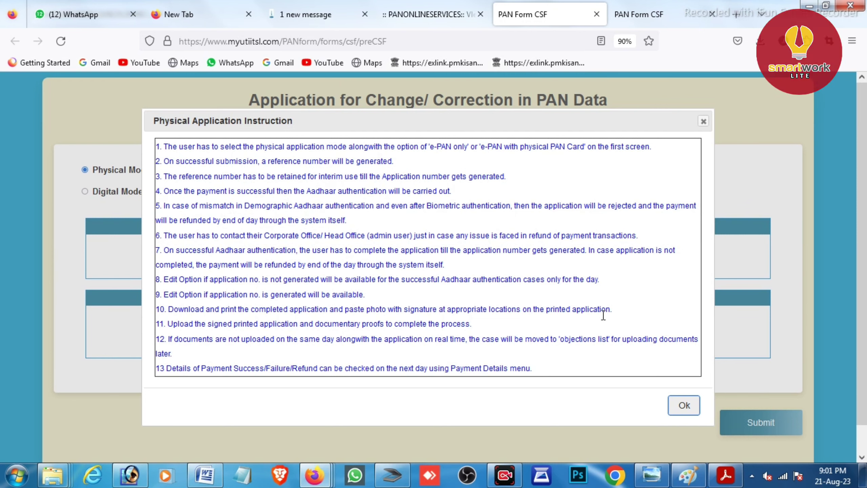
{"action": "left_click", "coordinate": [683, 405]}
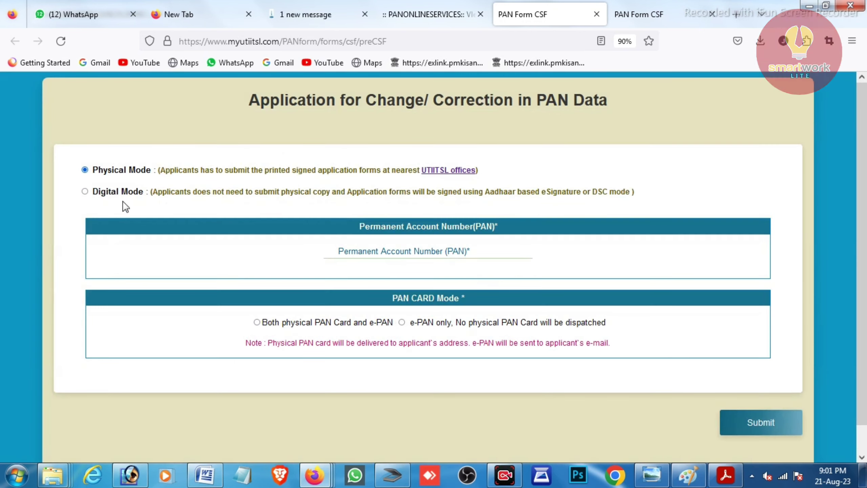
Switch the correction application to Digital Mode, dismiss its instructions, and focus the PAN field.
{"action": "left_click", "coordinate": [85, 191]}
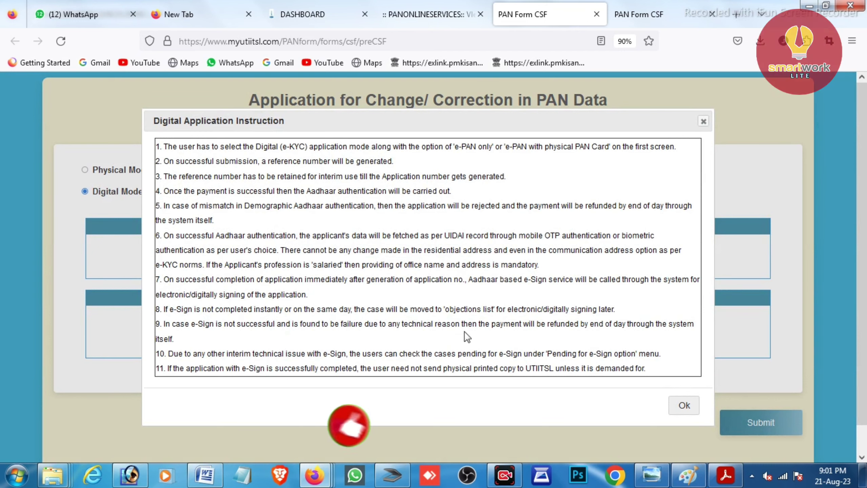
{"action": "left_click", "coordinate": [684, 406]}
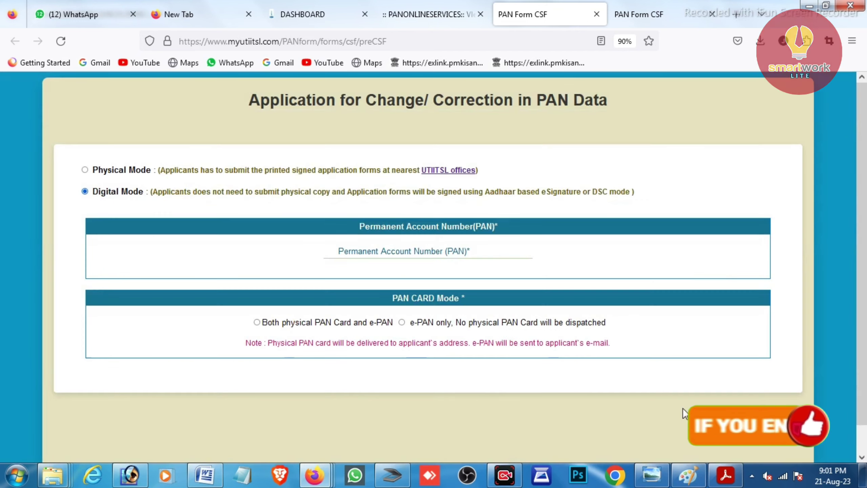
{"action": "left_click", "coordinate": [418, 254]}
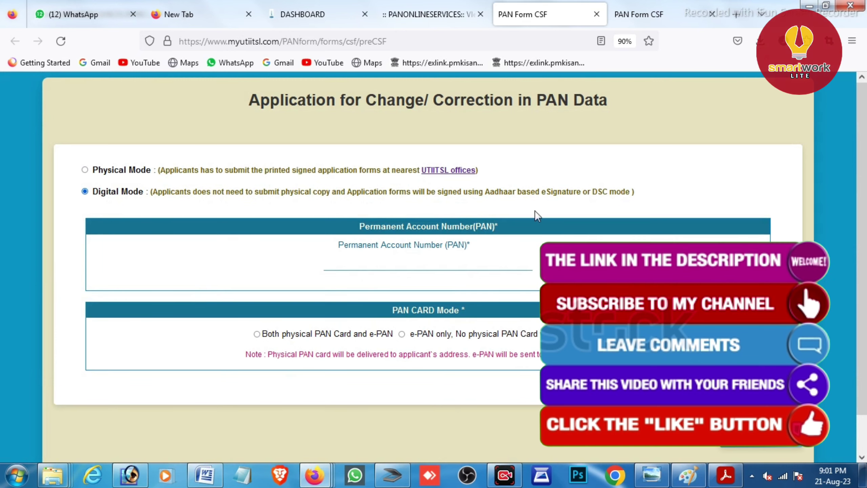